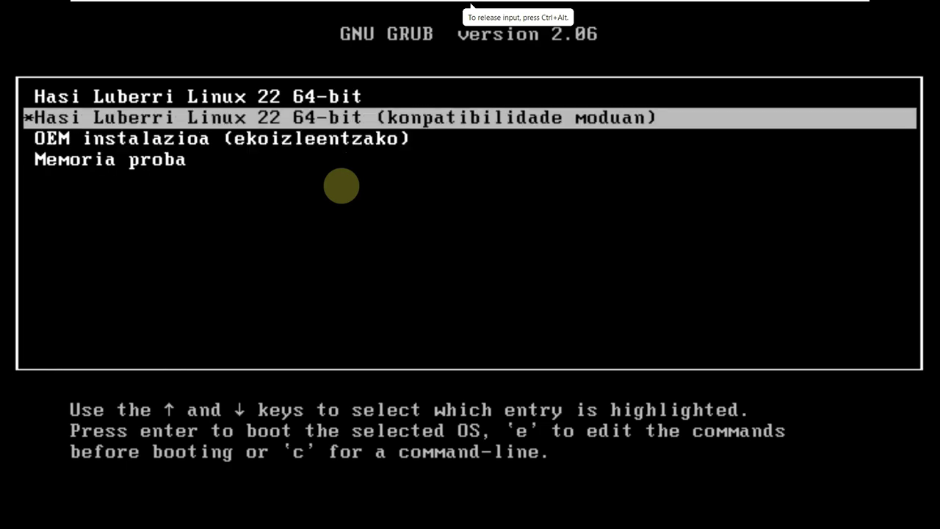
Boot the standard Luberri Linux 22 64-bit entry from the GRUB list.
{"action": "key", "text": "Down"}
{"action": "key", "text": "Up"}
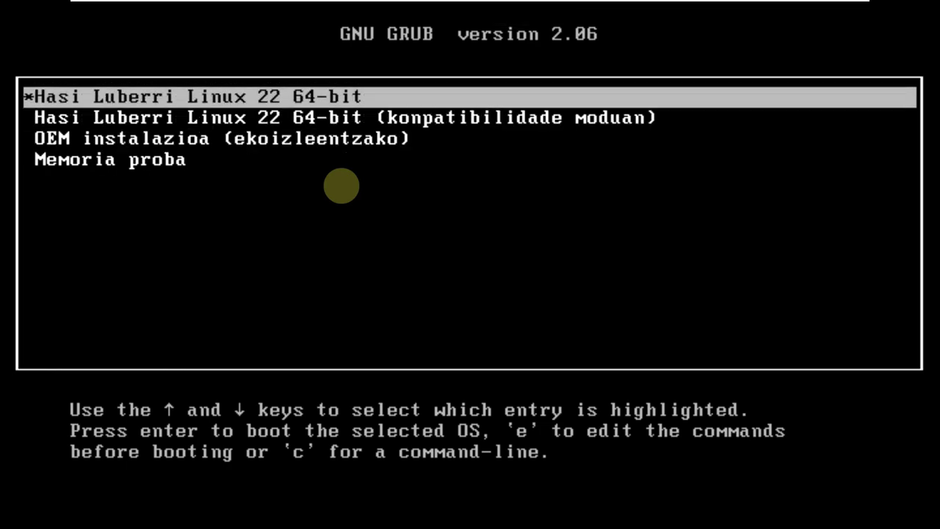
{"action": "key", "text": "Return"}
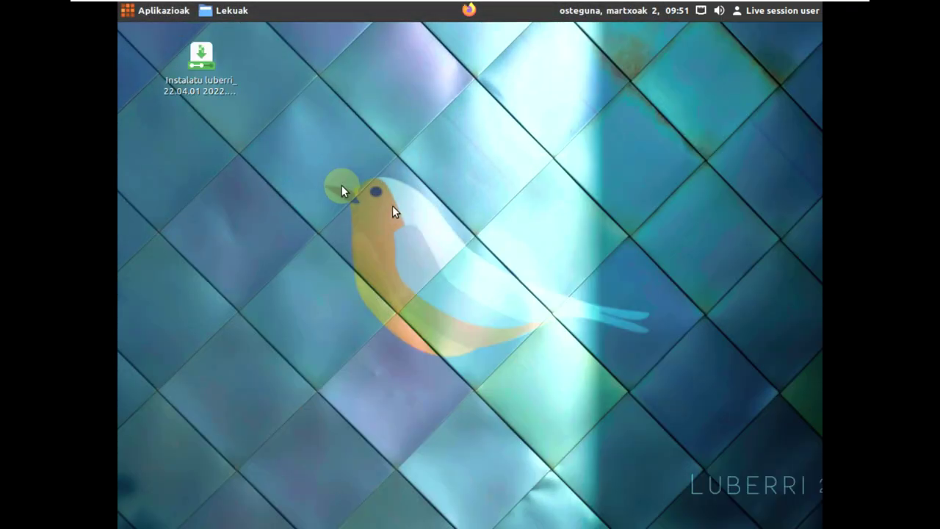
Look through the complete list of installed applications from the first entry to the last.
{"action": "left_click", "coordinate": [175, 21]}
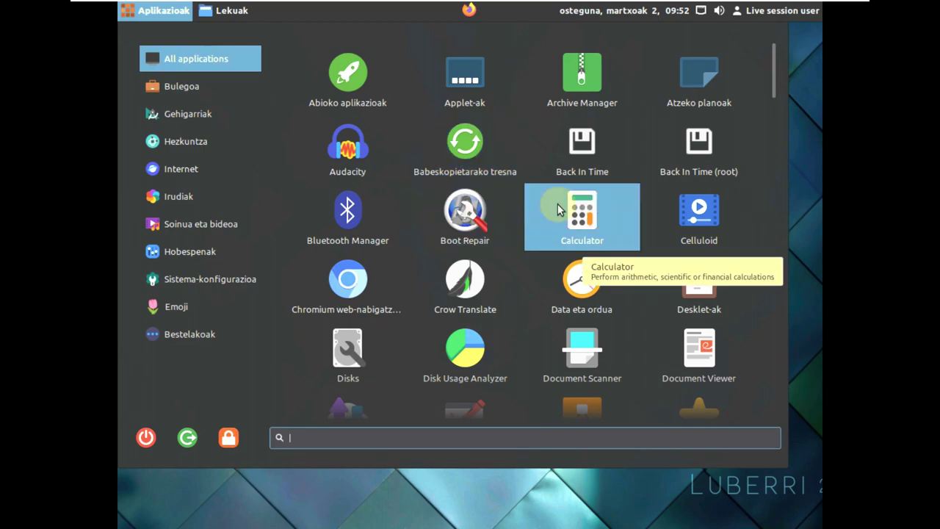
{"action": "scroll", "coordinate": [539, 233], "scroll_direction": "down", "scroll_amount": 2}
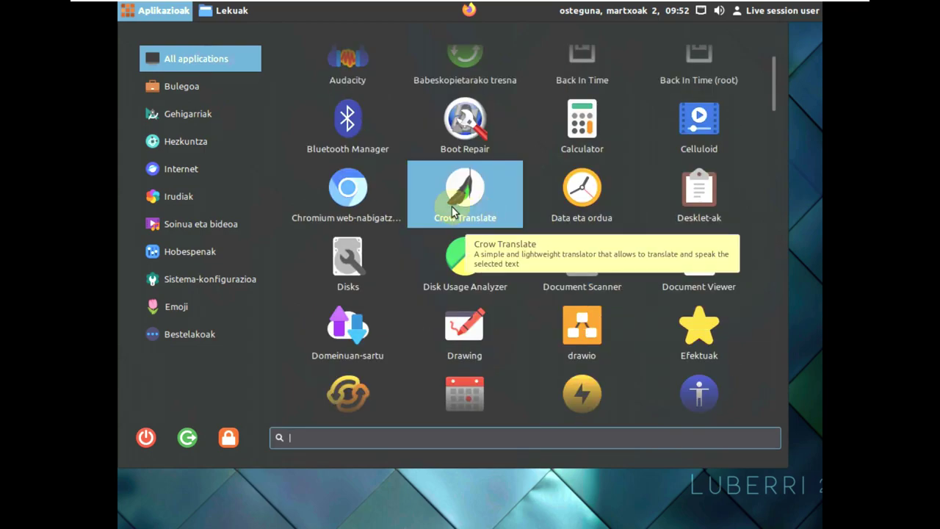
{"action": "scroll", "coordinate": [452, 209], "scroll_direction": "down", "scroll_amount": 1}
{"action": "scroll", "coordinate": [452, 209], "scroll_direction": "down", "scroll_amount": 6}
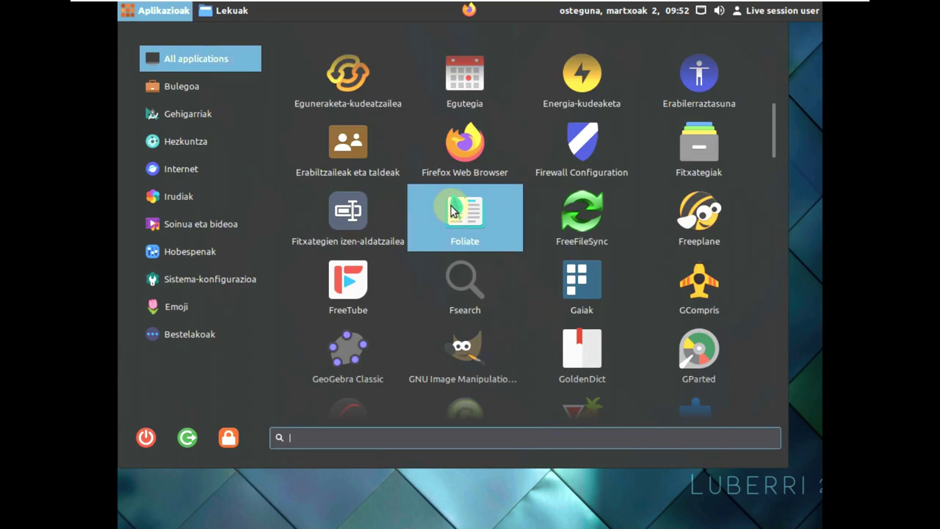
{"action": "scroll", "coordinate": [485, 386], "scroll_direction": "down", "scroll_amount": 8}
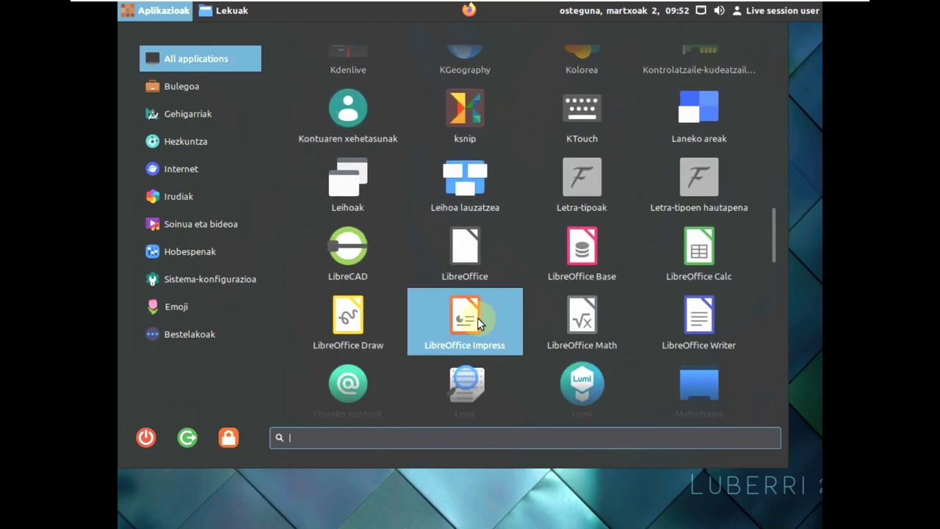
{"action": "scroll", "coordinate": [502, 373], "scroll_direction": "down", "scroll_amount": 6}
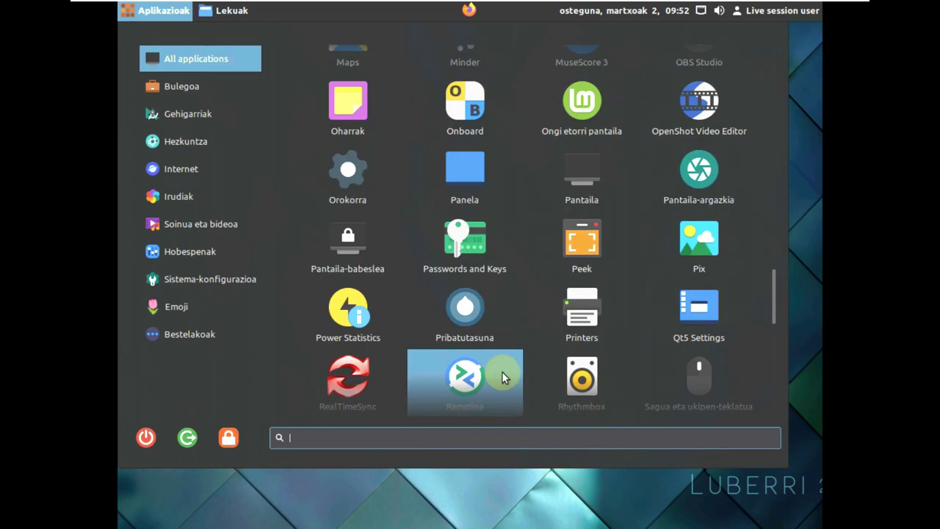
{"action": "scroll", "coordinate": [426, 439], "scroll_direction": "down", "scroll_amount": 6}
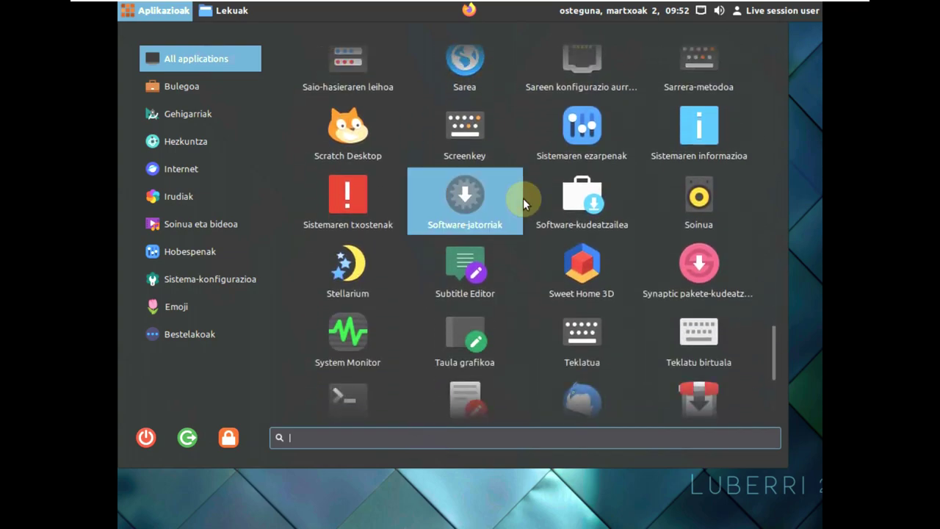
{"action": "scroll", "coordinate": [538, 163], "scroll_direction": "up", "scroll_amount": 1}
{"action": "scroll", "coordinate": [538, 164], "scroll_direction": "down", "scroll_amount": 5}
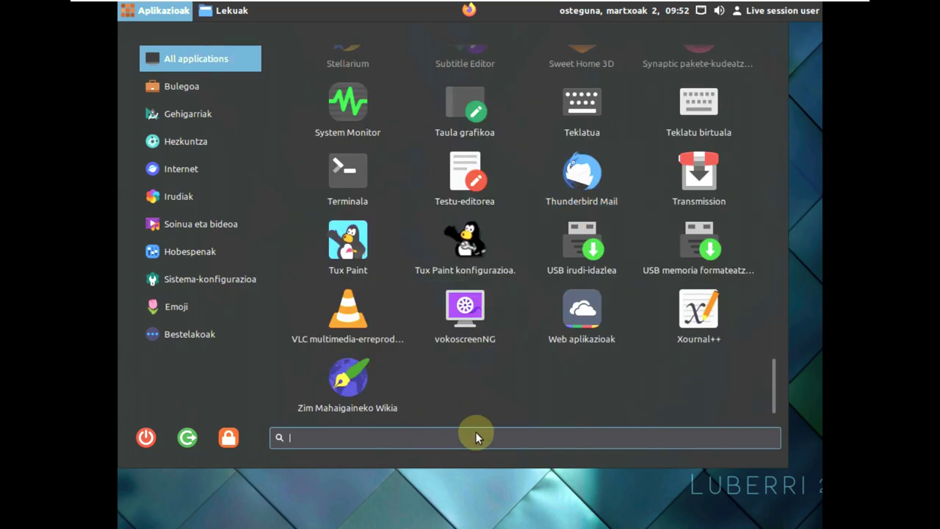
Find the display settings by searching for "di", apply and keep a resolution of 1360 × 768 (16:9), and close the window.
{"action": "type", "text": "di"}
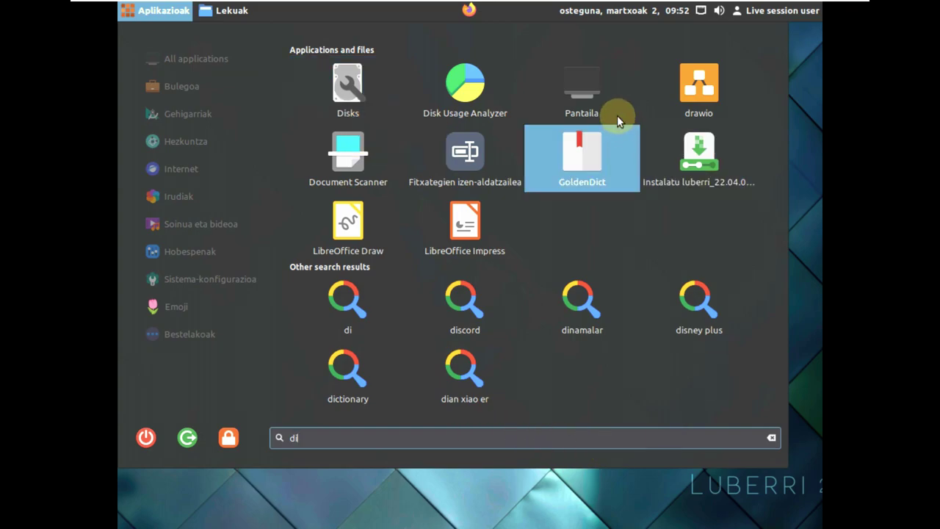
{"action": "left_click", "coordinate": [599, 85]}
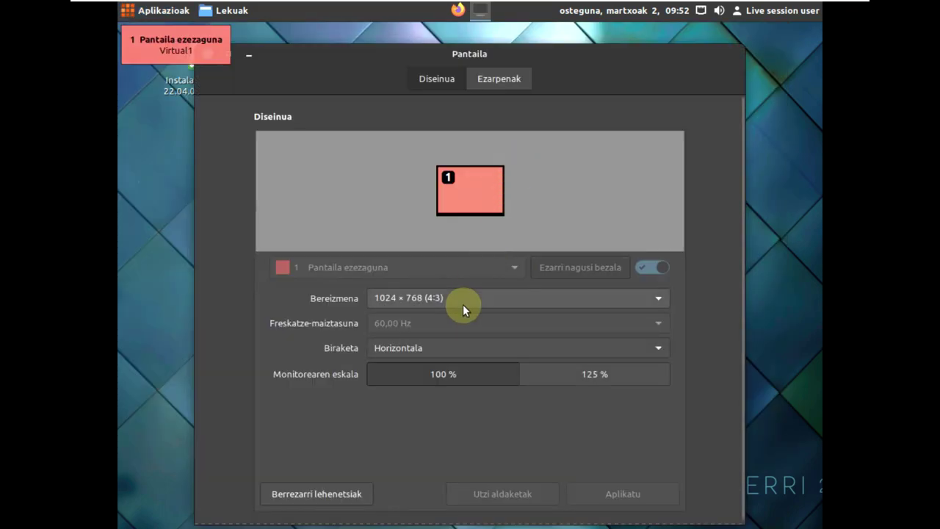
{"action": "left_click", "coordinate": [463, 303]}
{"action": "left_click", "coordinate": [468, 193]}
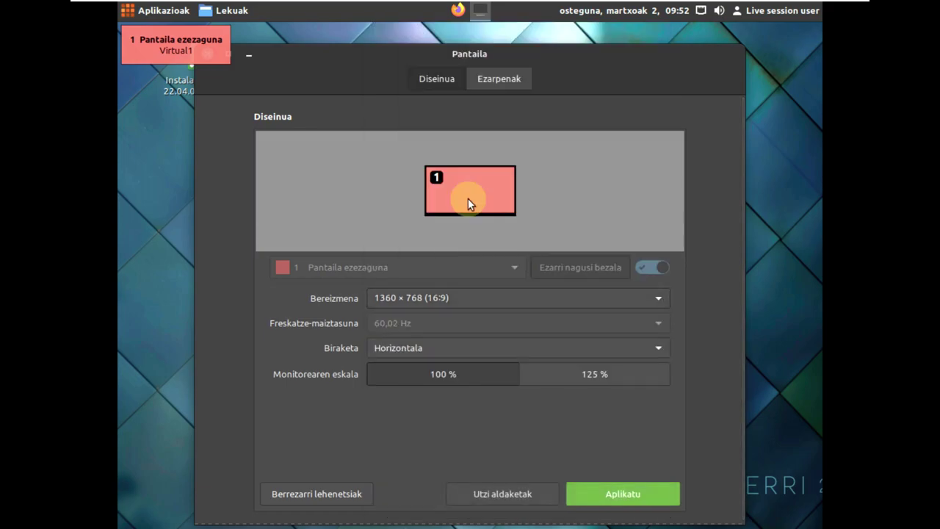
{"action": "left_click", "coordinate": [633, 491]}
{"action": "left_click", "coordinate": [492, 303]}
{"action": "left_click", "coordinate": [415, 72]}
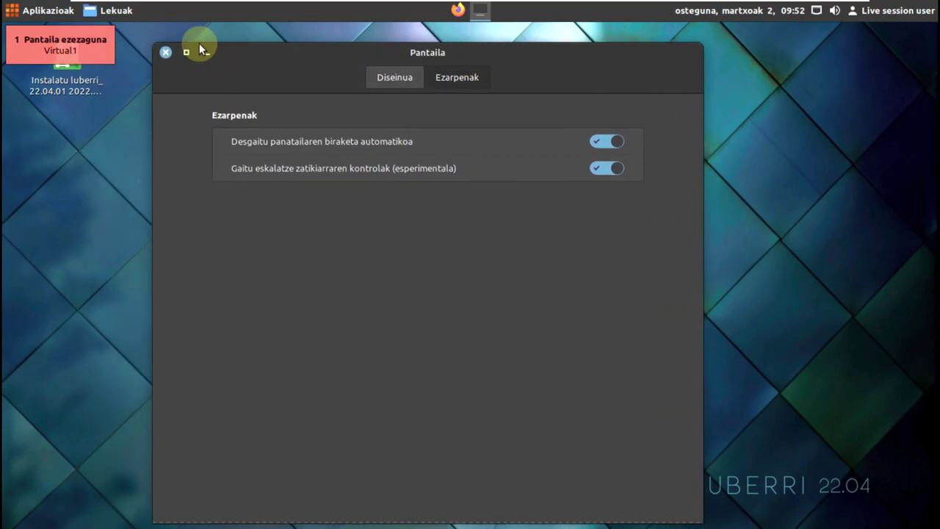
{"action": "left_click", "coordinate": [167, 53]}
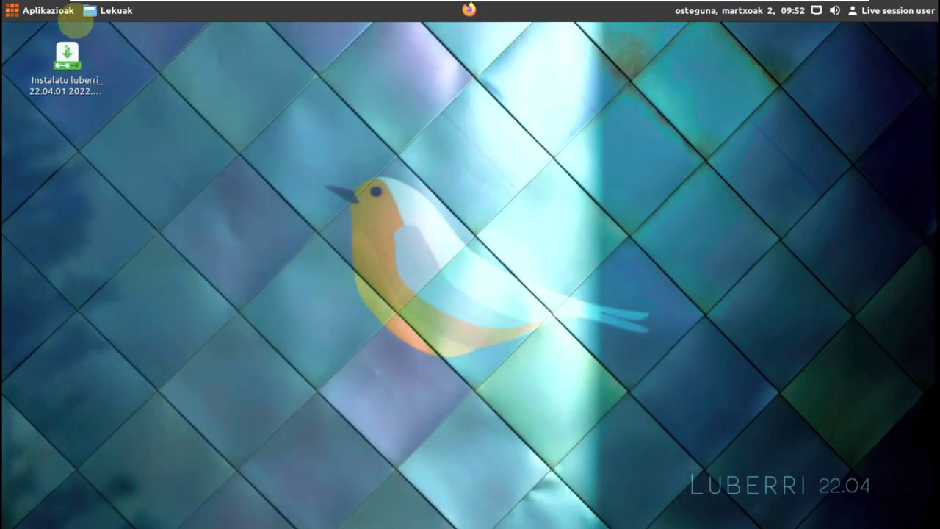
Browse the Bestelakoak, Emoji and Sistema-konfigurazioa application categories and open System Monitor.
{"action": "left_click", "coordinate": [49, 15]}
{"action": "left_click", "coordinate": [72, 335]}
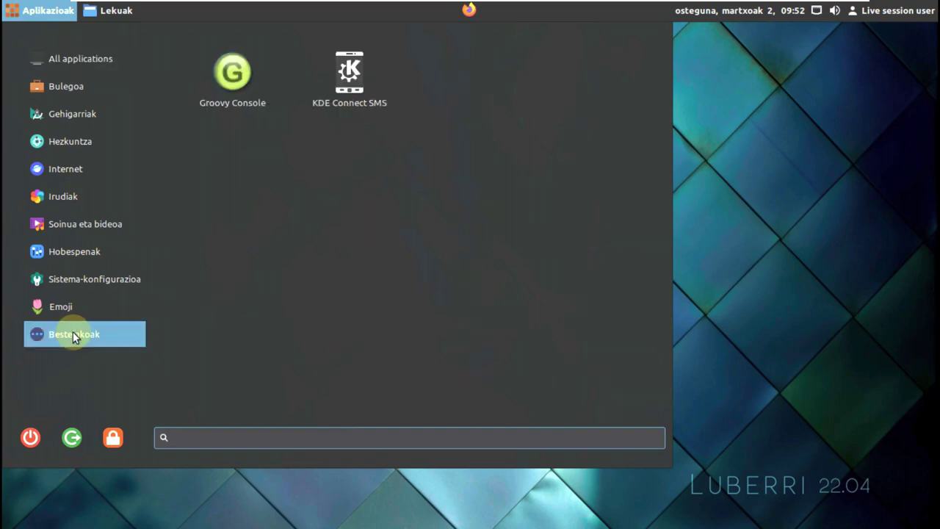
{"action": "left_click", "coordinate": [75, 310]}
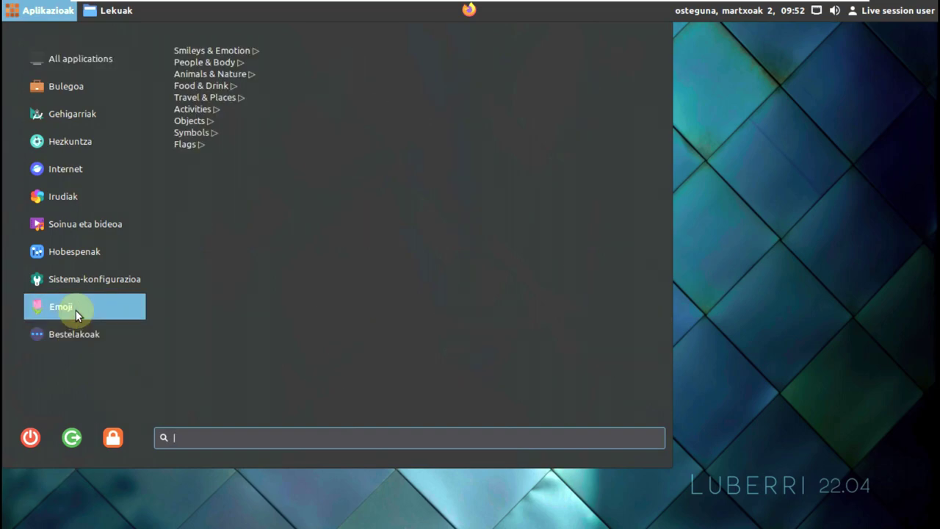
{"action": "left_click", "coordinate": [80, 283]}
{"action": "scroll", "coordinate": [340, 294], "scroll_direction": "down", "scroll_amount": 1}
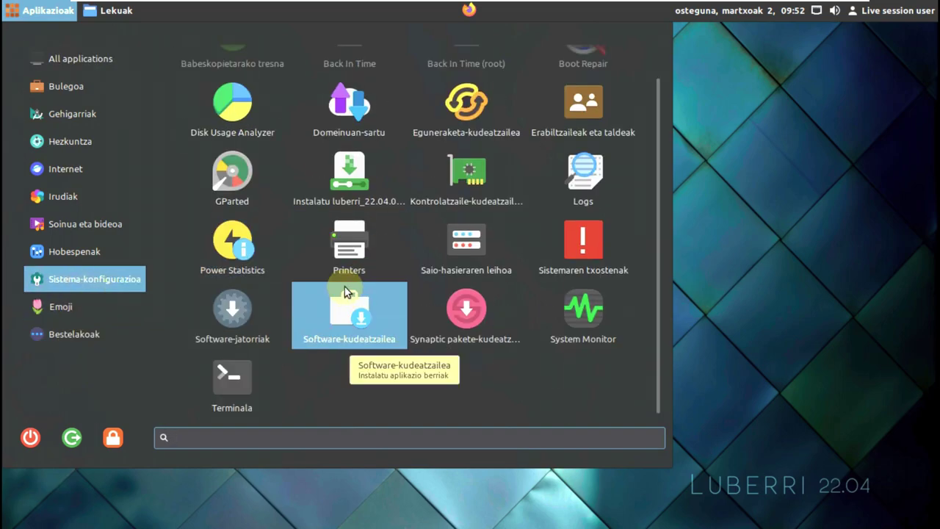
{"action": "scroll", "coordinate": [342, 290], "scroll_direction": "up", "scroll_amount": 1}
{"action": "left_click", "coordinate": [556, 354]}
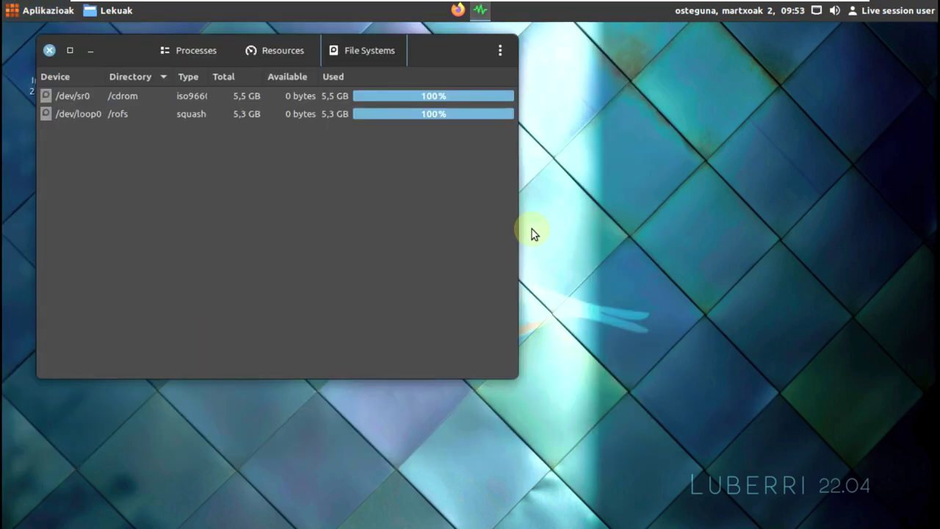
Maximize System Monitor and look through the list of running processes.
{"action": "double_click", "coordinate": [466, 56]}
{"action": "left_click", "coordinate": [377, 46]}
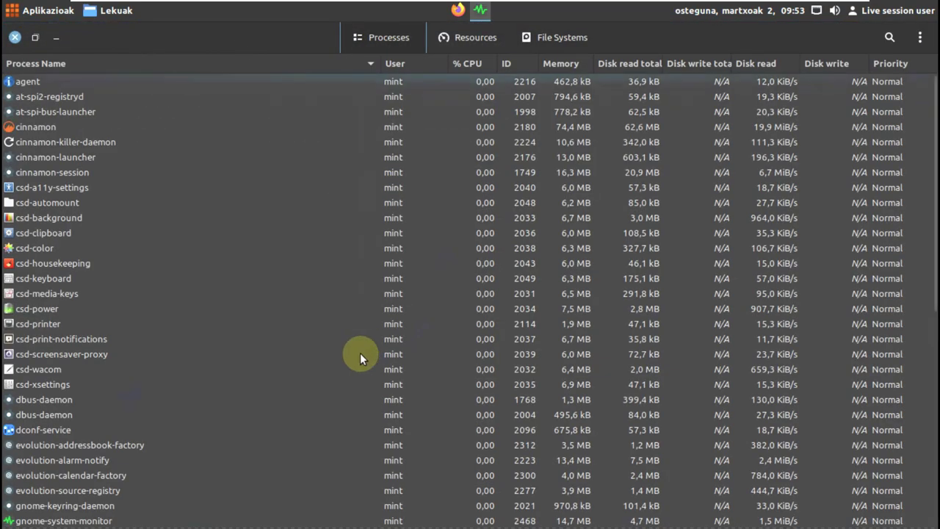
{"action": "scroll", "coordinate": [359, 354], "scroll_direction": "down", "scroll_amount": 5}
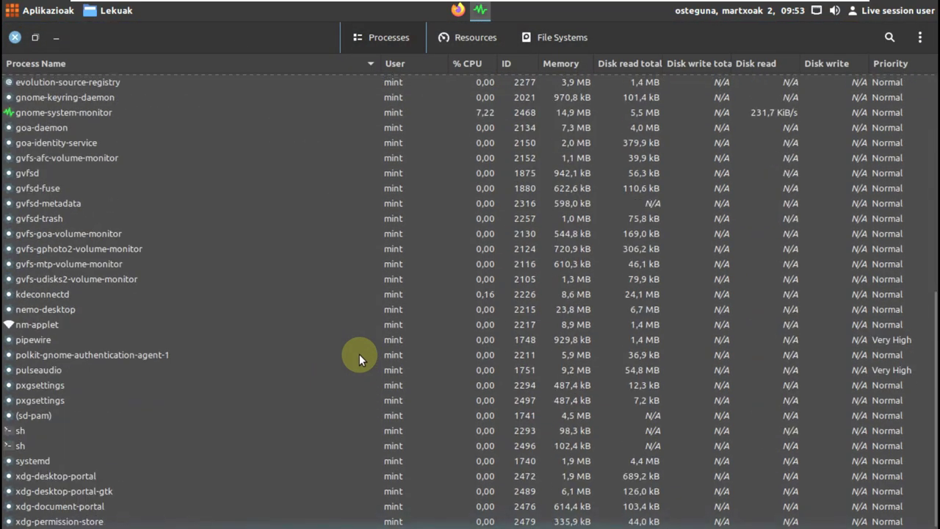
{"action": "scroll", "coordinate": [360, 354], "scroll_direction": "up", "scroll_amount": 4}
{"action": "scroll", "coordinate": [360, 354], "scroll_direction": "up", "scroll_amount": 5}
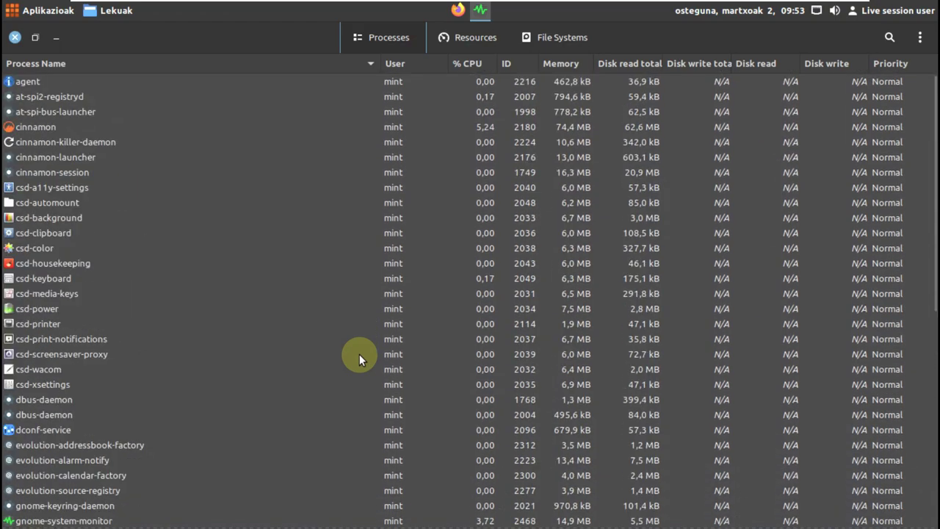
Change the colour of the CPU2 line in the resource graphs to green.
{"action": "left_click", "coordinate": [471, 37]}
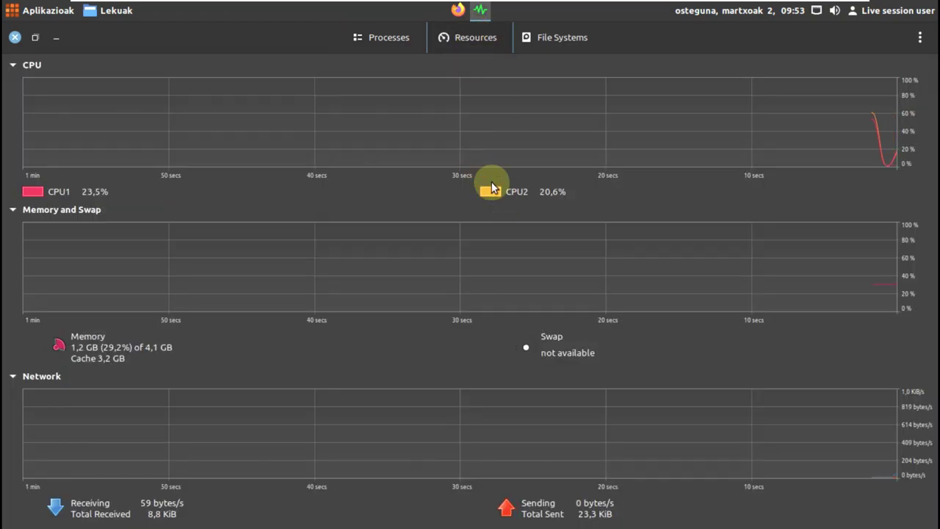
{"action": "left_click", "coordinate": [492, 193]}
{"action": "left_click", "coordinate": [363, 298]}
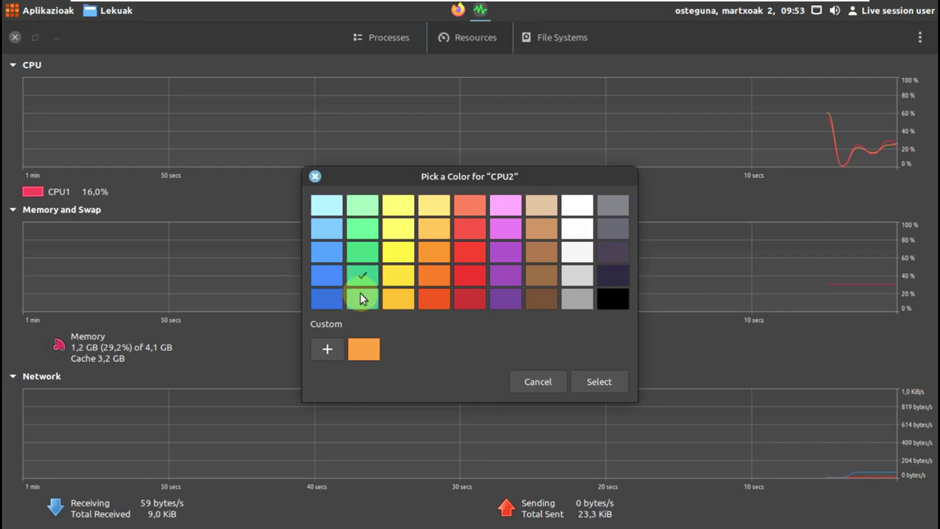
{"action": "left_click", "coordinate": [597, 381]}
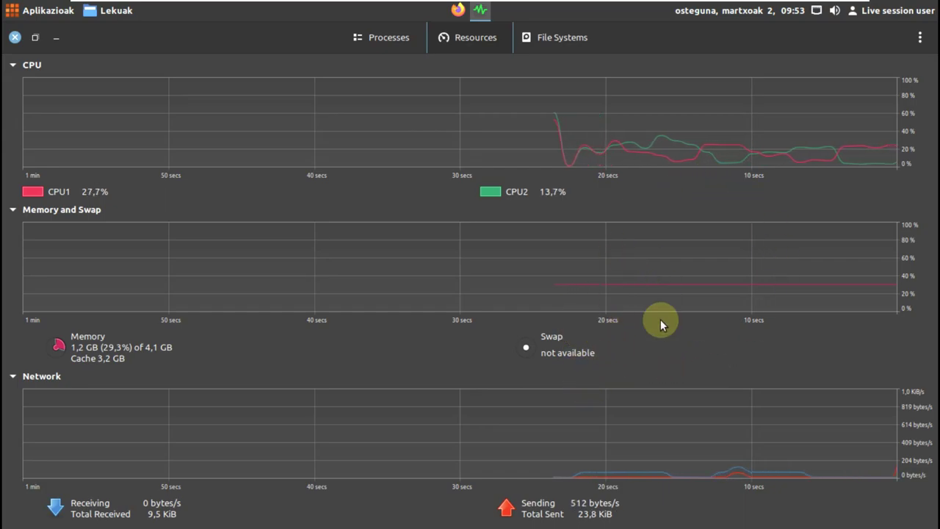
Check the mounted file systems and System Monitor's version information.
{"action": "left_click", "coordinate": [547, 41]}
{"action": "left_click", "coordinate": [920, 37]}
{"action": "left_click", "coordinate": [852, 150]}
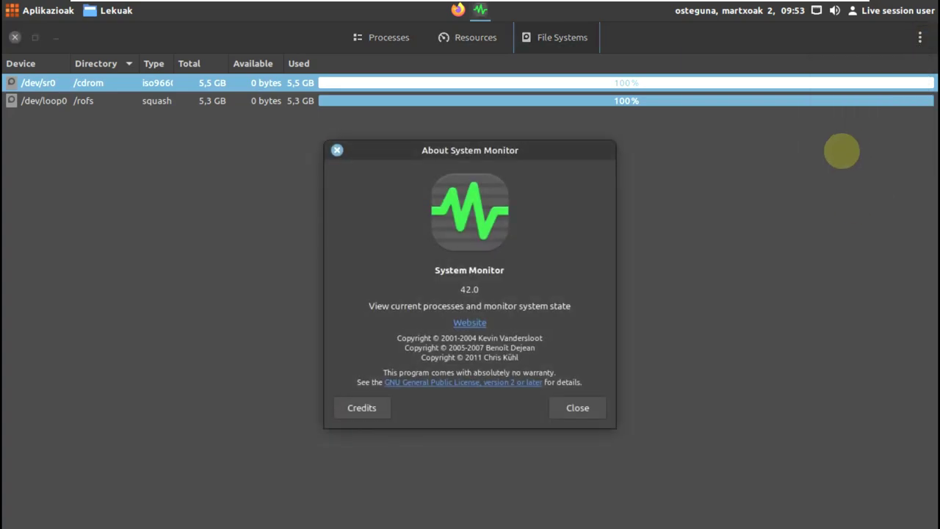
{"action": "left_click", "coordinate": [565, 408]}
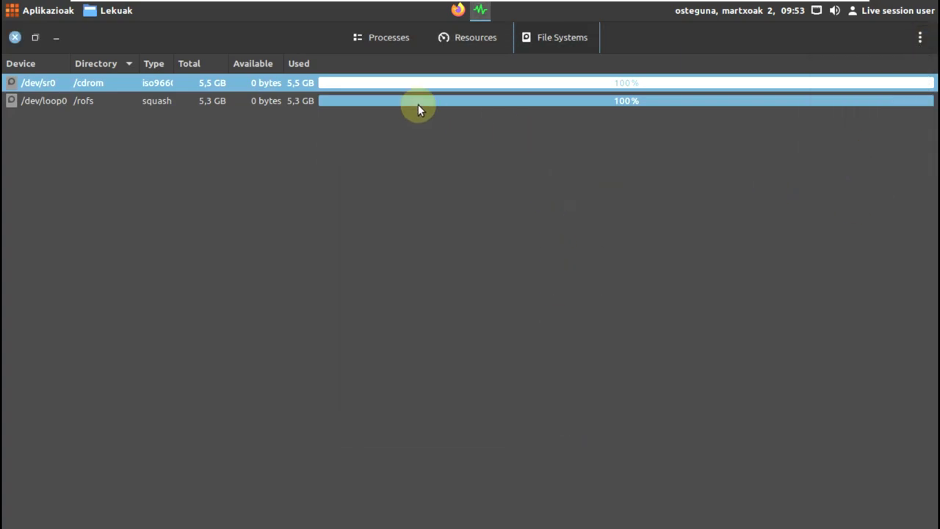
Close System Monitor and open Terminala from the system configuration applications.
{"action": "left_click", "coordinate": [16, 38]}
{"action": "left_click", "coordinate": [45, 10]}
{"action": "scroll", "coordinate": [441, 242], "scroll_direction": "down", "scroll_amount": 1}
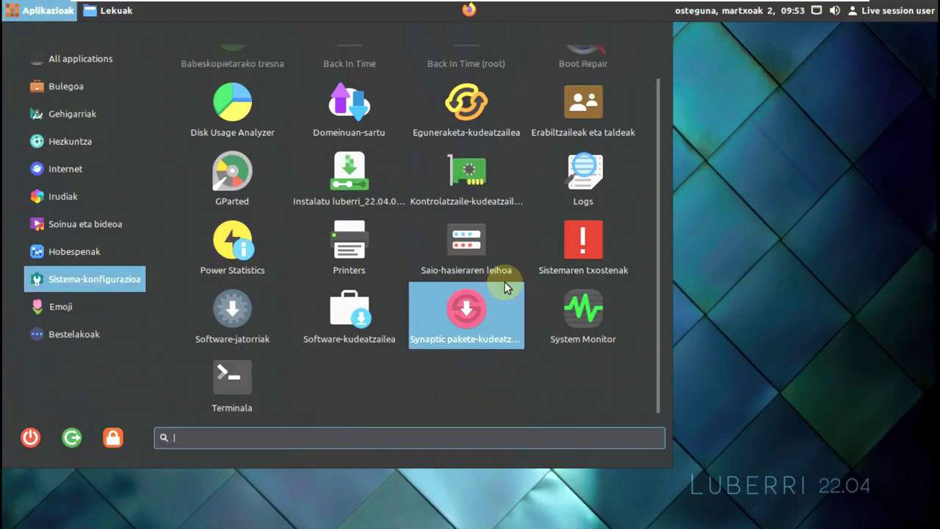
{"action": "left_click", "coordinate": [257, 372]}
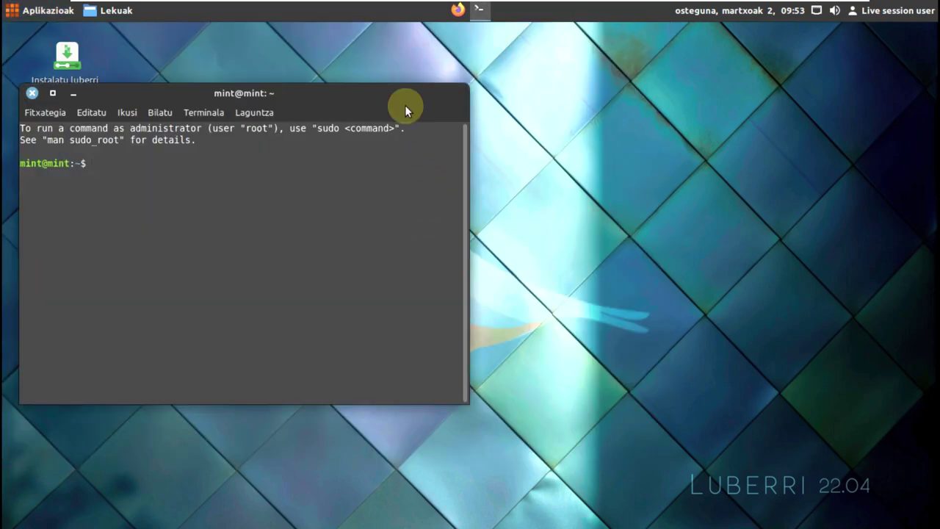
View the terminal's version information and close it again.
{"action": "left_click", "coordinate": [254, 113]}
{"action": "left_click", "coordinate": [268, 148]}
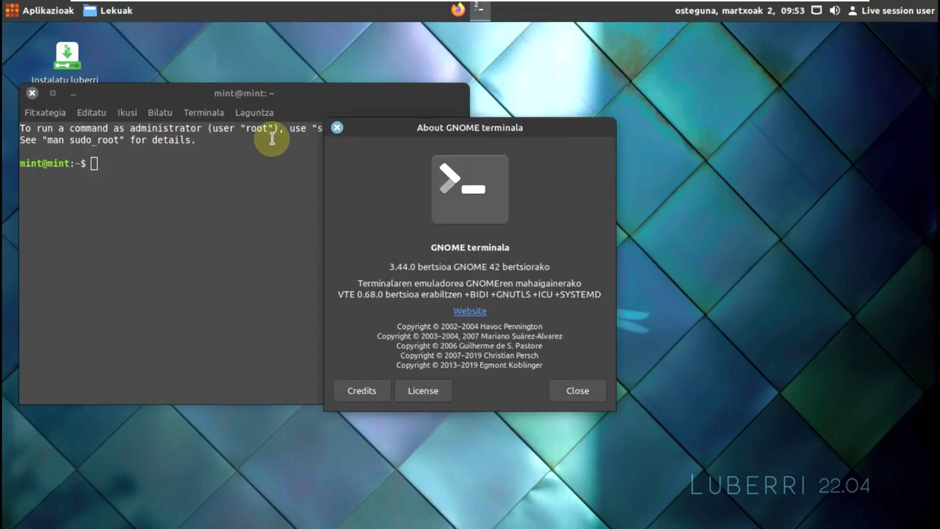
{"action": "left_click", "coordinate": [571, 392]}
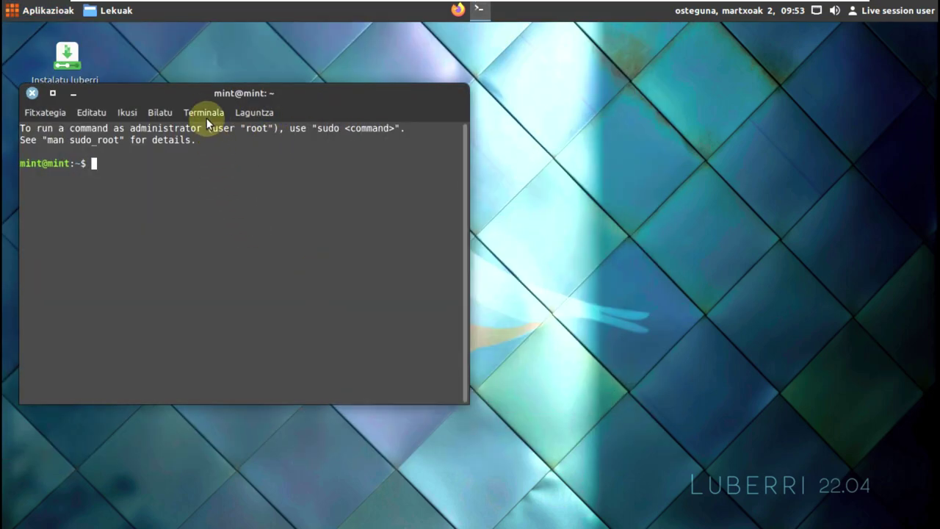
Maximize the terminal window and run inxi to show a short system summary.
{"action": "left_click", "coordinate": [52, 93]}
{"action": "type", "text": "inx"}
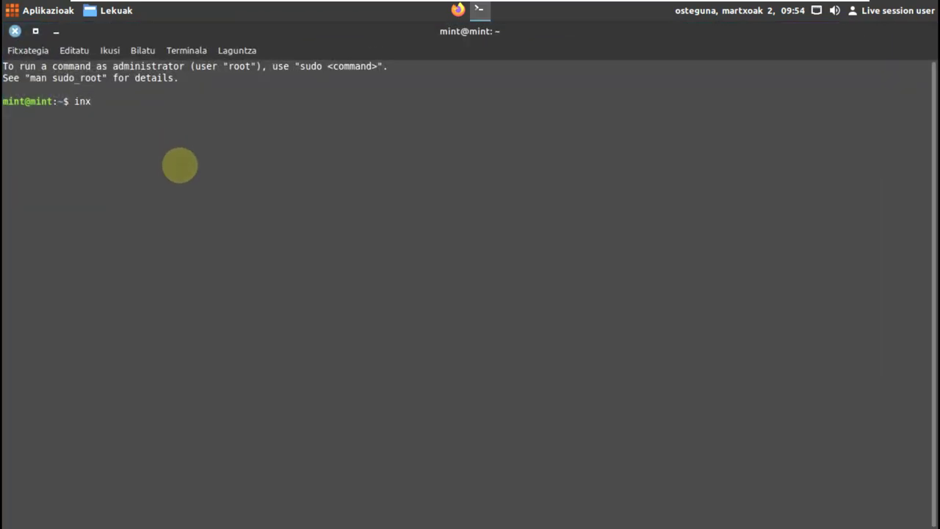
{"action": "type", "text": "i"}
{"action": "key", "text": "Return"}
Try to run inxi with the b option for basic system information.
{"action": "type", "text": "inxi 'b"}
{"action": "key", "text": "Return"}
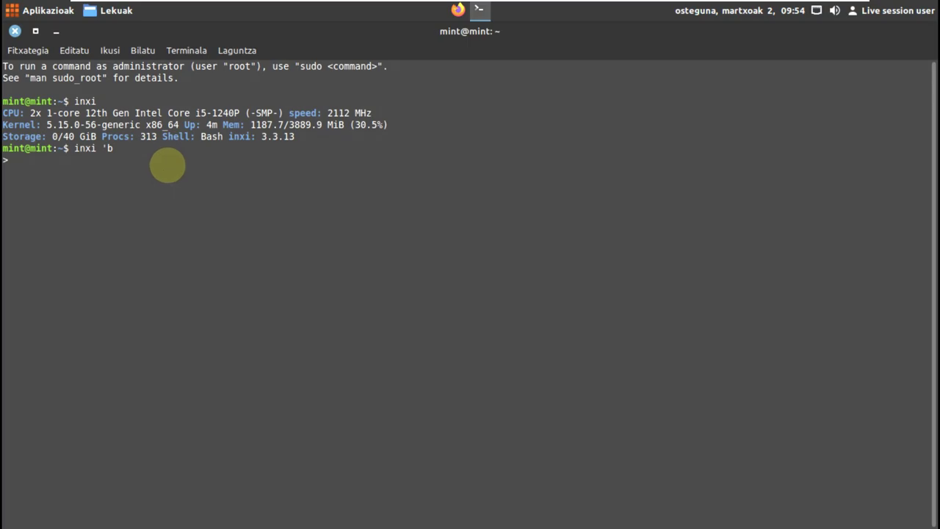
{"action": "type", "text": "inxi"}
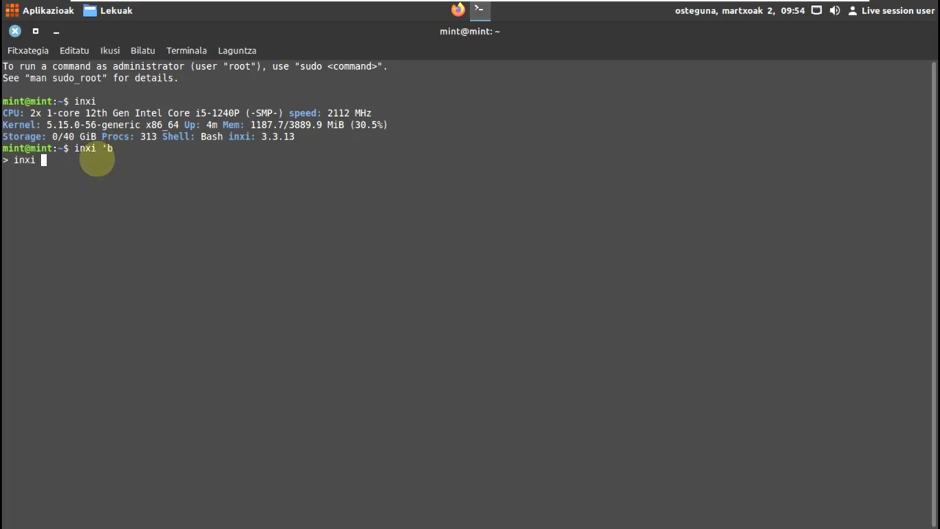
{"action": "type", "text": " 7"}
{"action": "type", "text": "b"}
{"action": "key", "text": "Return"}
Open a second terminal tab and close the first one with the unfinished command.
{"action": "left_click", "coordinate": [30, 51]}
{"action": "left_click", "coordinate": [37, 69]}
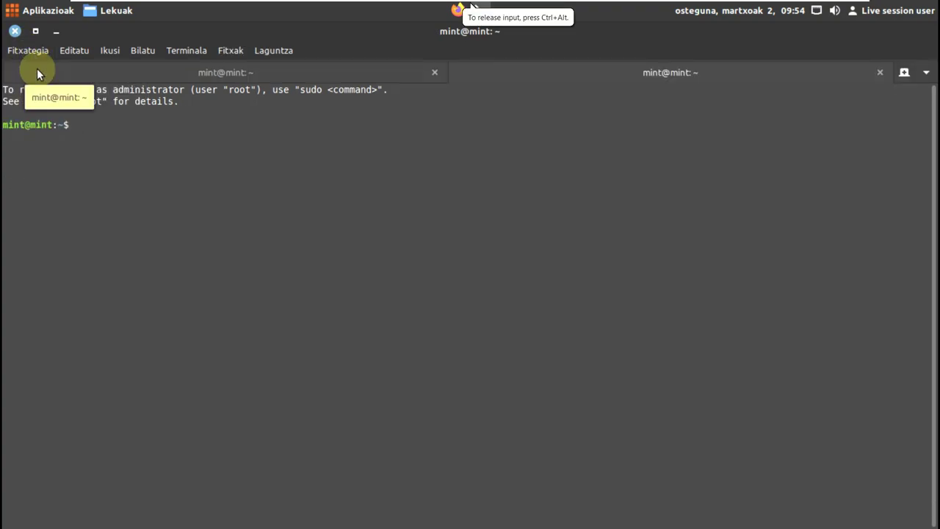
{"action": "left_click", "coordinate": [437, 72]}
Show system information with inxi, using no option, the -b option and the -G option.
{"action": "type", "text": "inxi"}
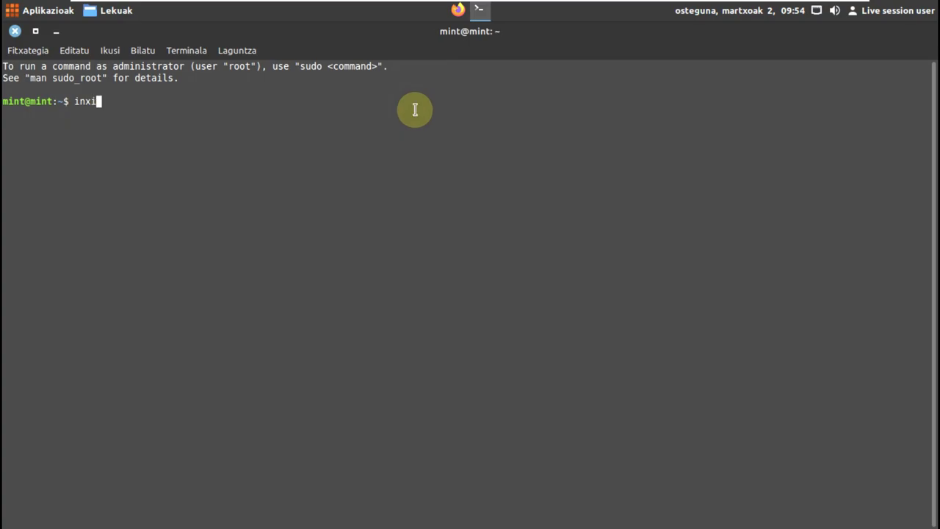
{"action": "key", "text": "Return"}
{"action": "type", "text": "inxi "}
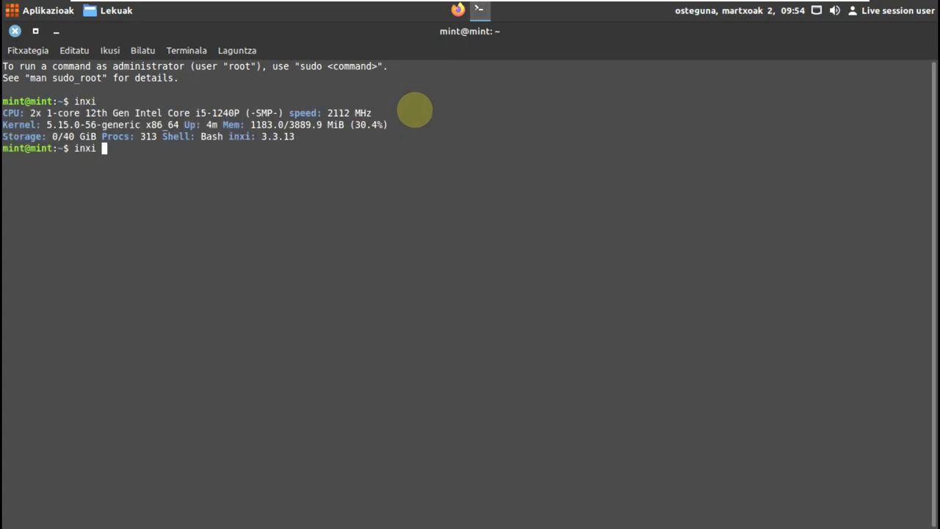
{"action": "type", "text": "-b"}
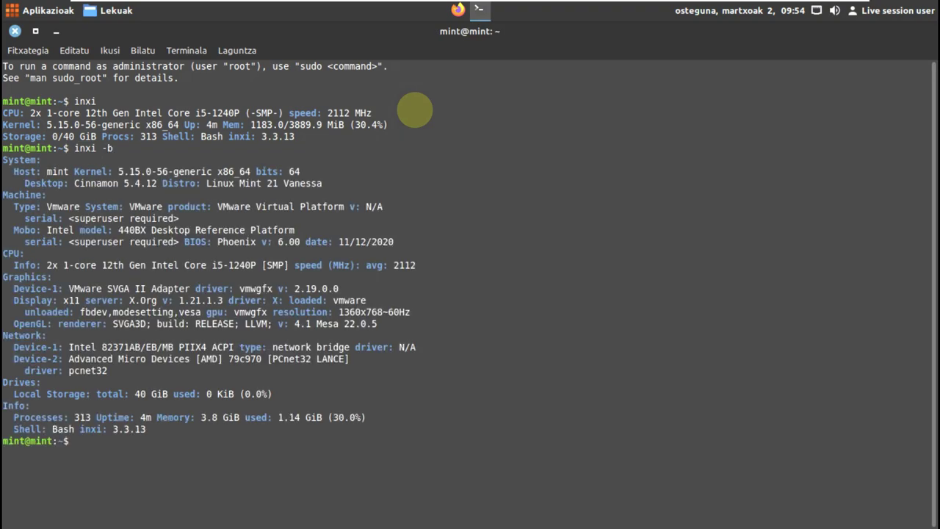
{"action": "type", "text": "inxi -G"}
{"action": "key", "text": "Return"}
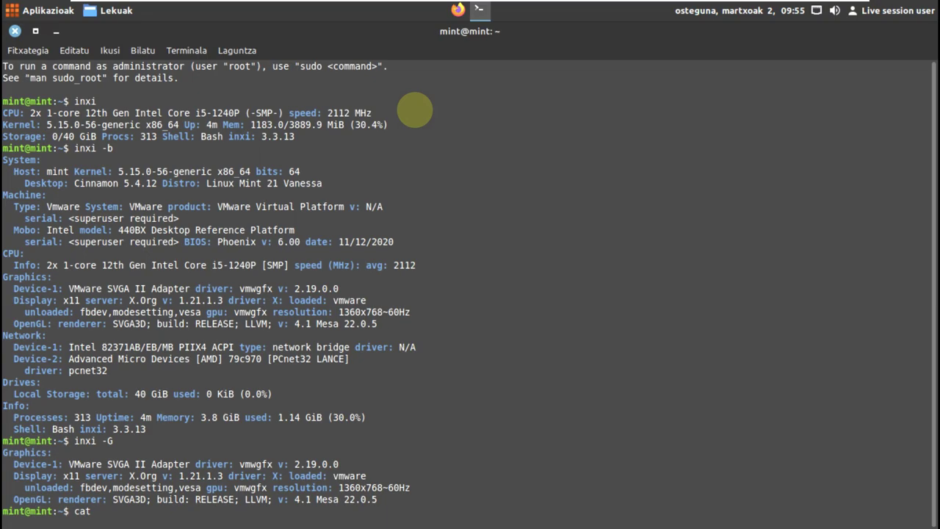
Display the contents of /etc/issue and show the system overview with neofetch.
{"action": "type", "text": "cat /etc/issue"}
{"action": "key", "text": "Return"}
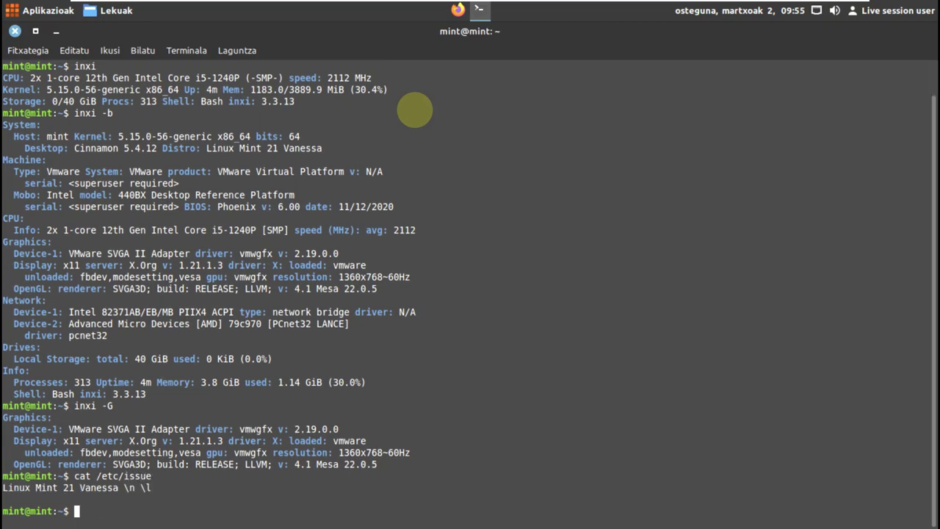
{"action": "type", "text": "neofetch"}
{"action": "key", "text": "Return"}
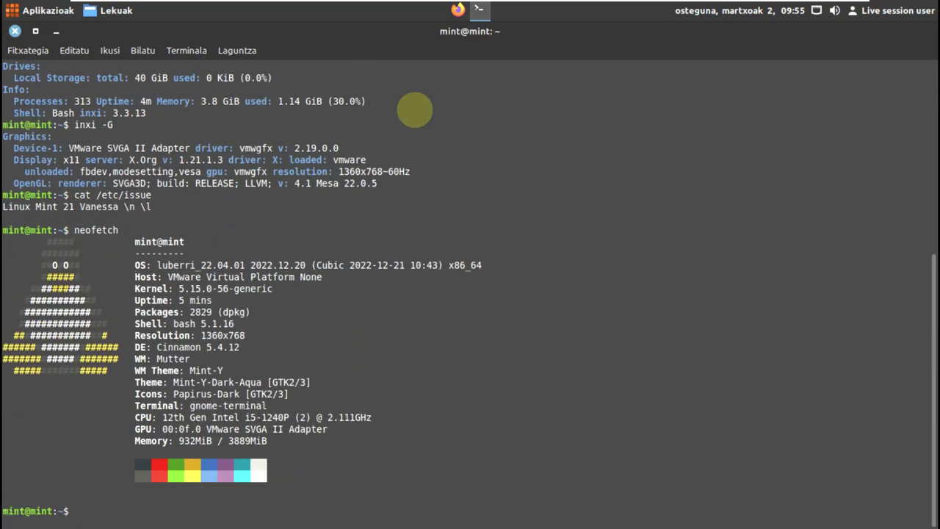
Try to start htop and copy the suggested command sudo apt install htop from the terminal output.
{"action": "type", "text": "htop"}
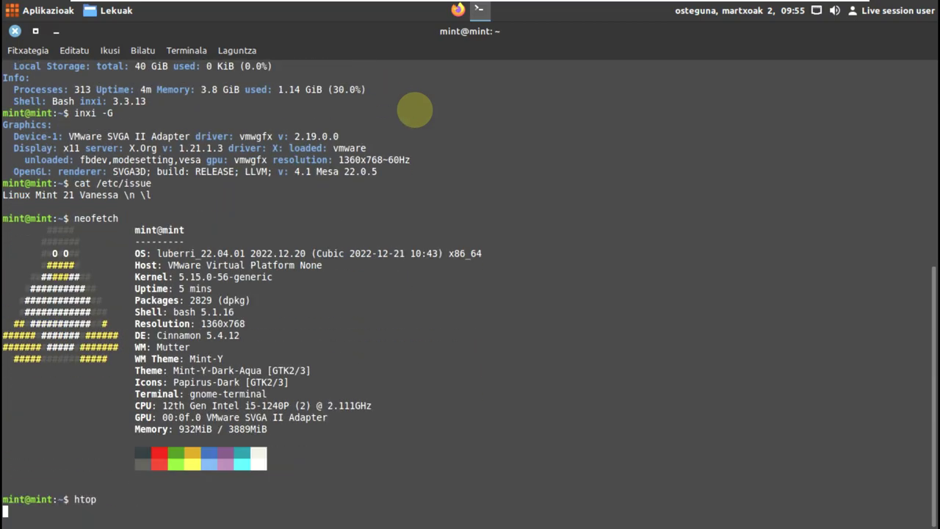
{"action": "key", "text": "Return"}
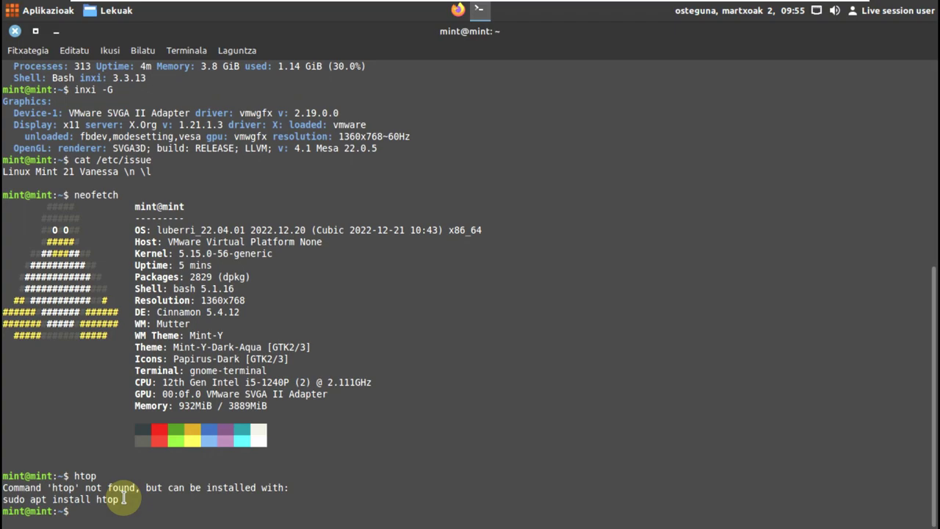
{"action": "triple_click", "coordinate": [3, 503]}
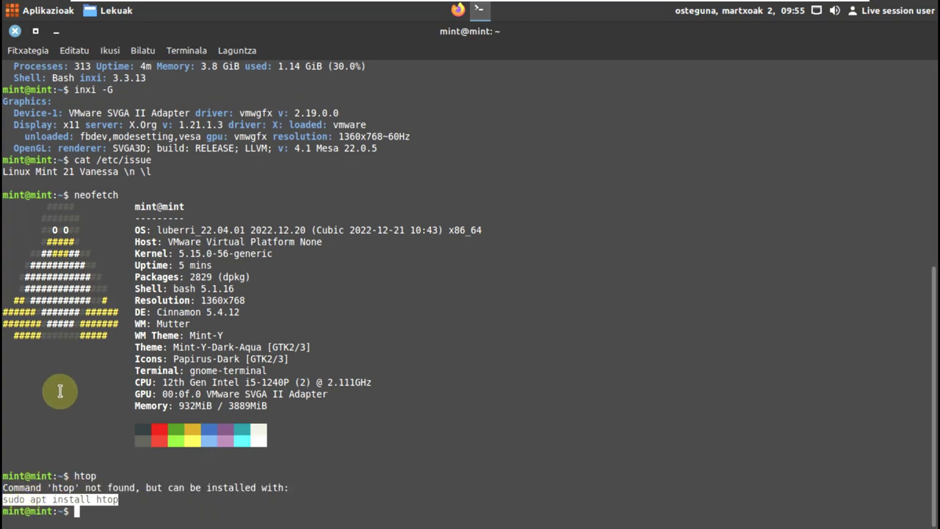
{"action": "double_click", "coordinate": [106, 499]}
{"action": "right_click", "coordinate": [103, 501]}
{"action": "key", "text": "Escape"}
{"action": "left_click_drag", "start_coordinate": [143, 502], "coordinate": [5, 501]}
{"action": "right_click", "coordinate": [5, 501]}
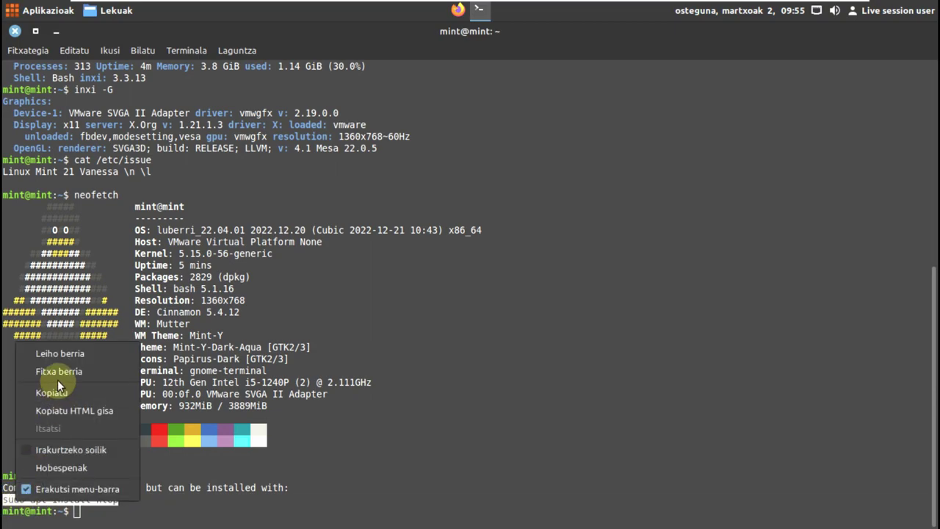
{"action": "left_click", "coordinate": [62, 393]}
{"action": "right_click", "coordinate": [94, 514]}
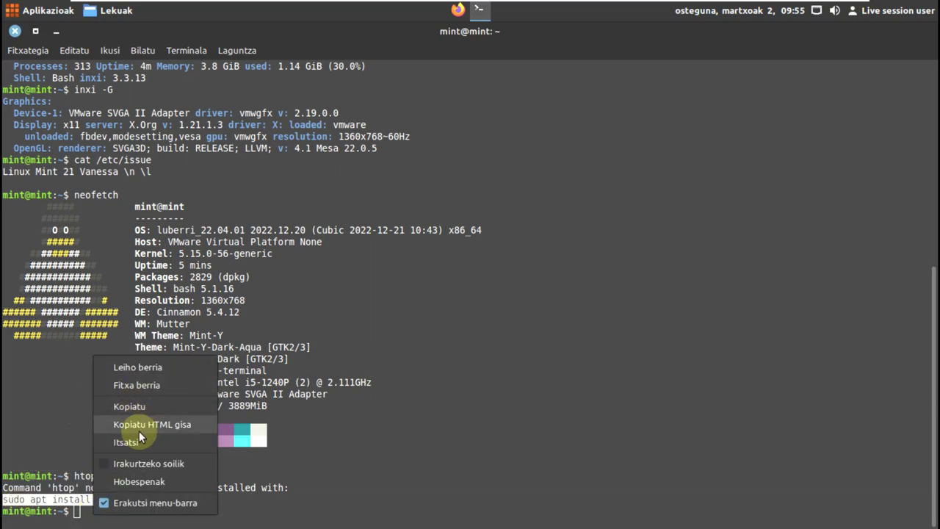
{"action": "left_click", "coordinate": [146, 388]}
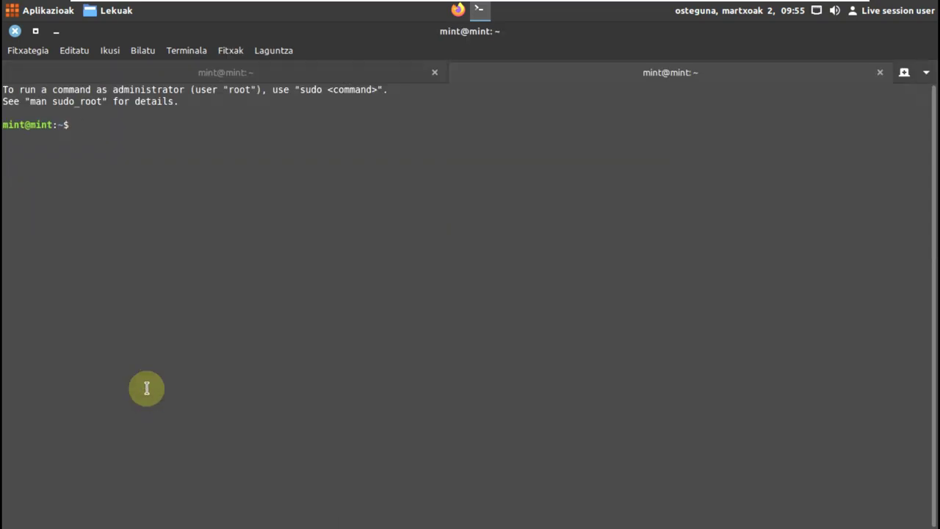
{"action": "left_click", "coordinate": [881, 72]}
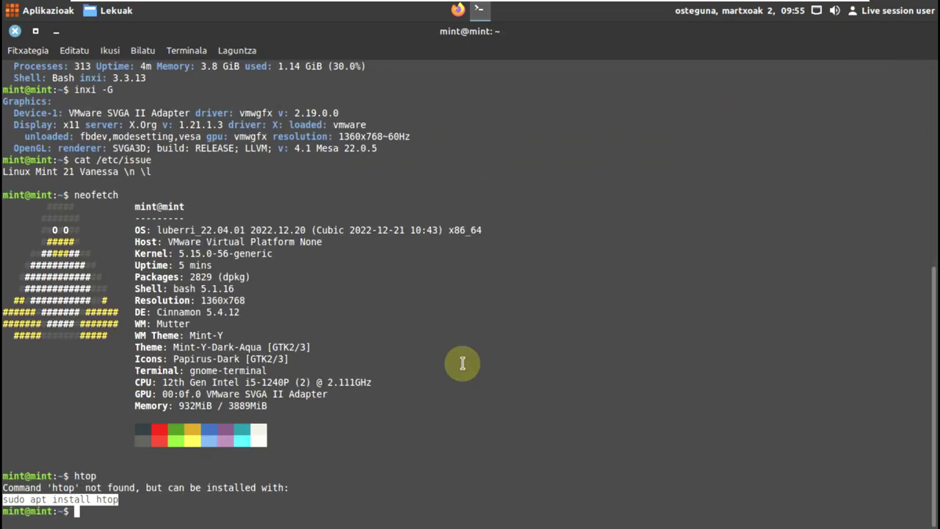
{"action": "right_click", "coordinate": [117, 516]}
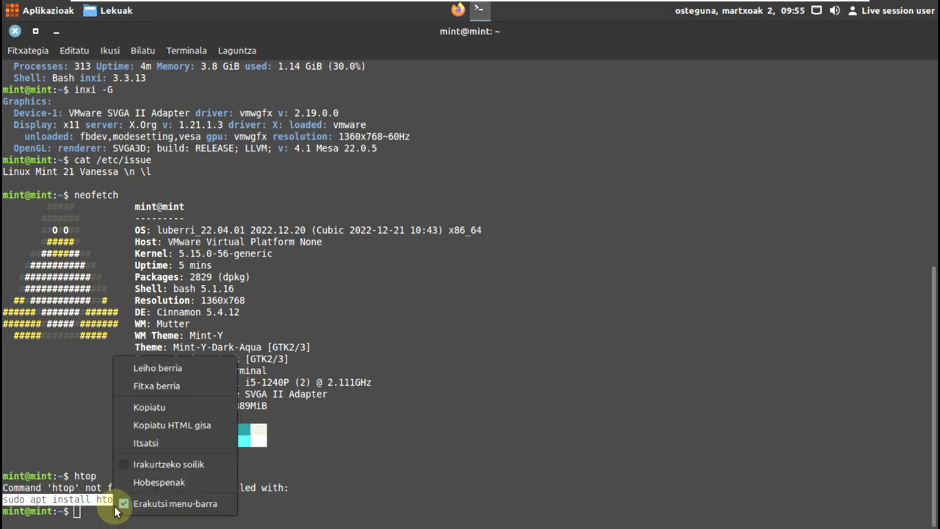
{"action": "left_click", "coordinate": [125, 363]}
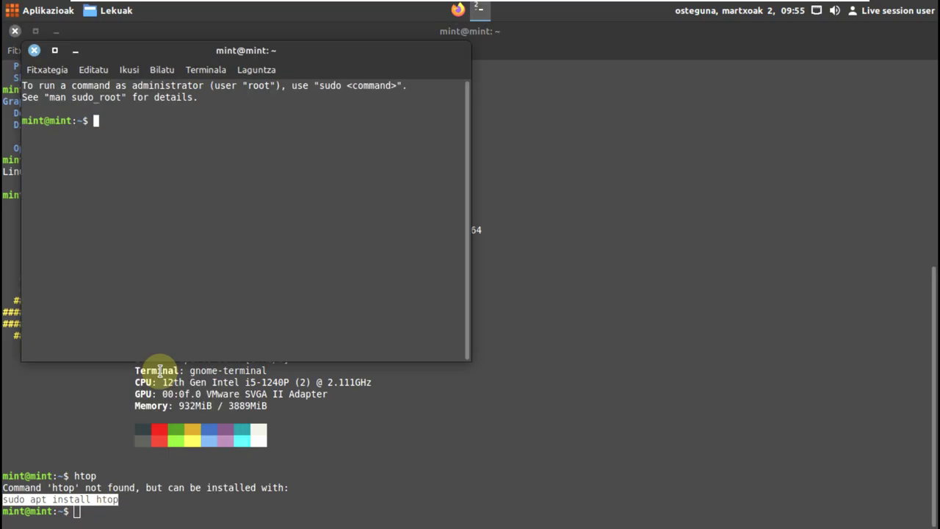
{"action": "left_click", "coordinate": [34, 50]}
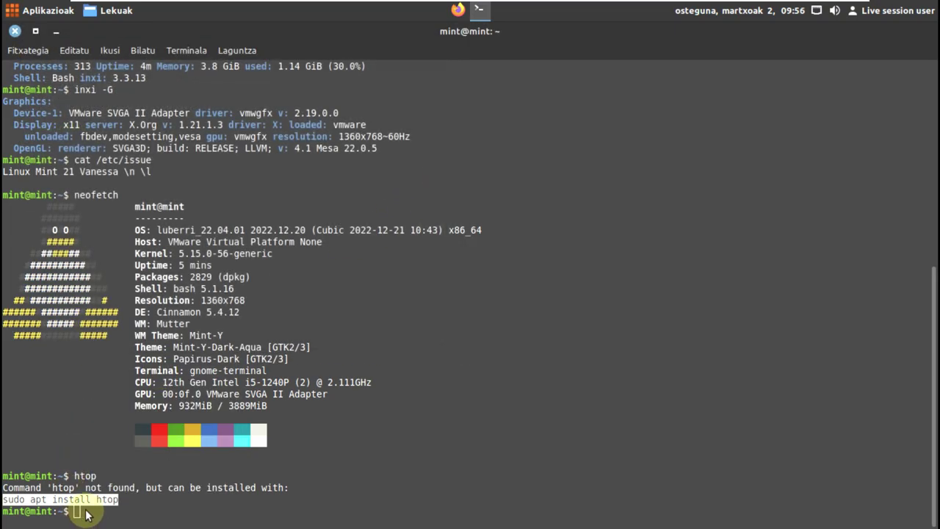
Paste the copied command at the prompt and run it to install htop.
{"action": "right_click", "coordinate": [86, 514]}
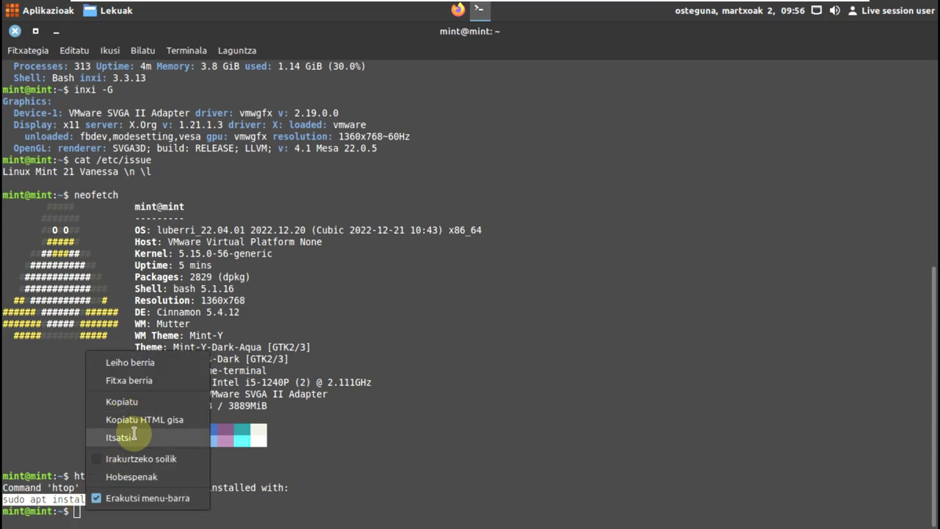
{"action": "left_click", "coordinate": [103, 437]}
{"action": "key", "text": "Return"}
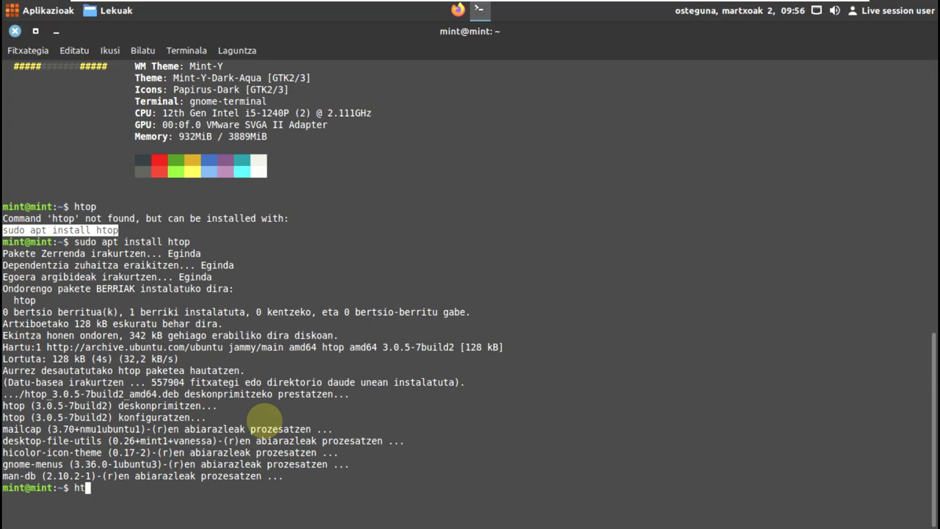
Start htop, look through its process list and close the terminal despite the running process.
{"action": "key", "text": "Return"}
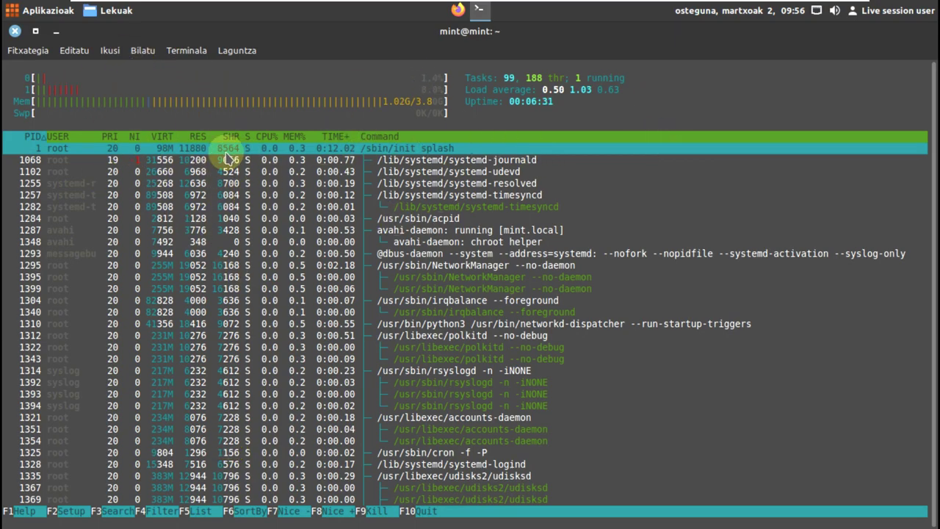
{"action": "scroll", "coordinate": [556, 342], "scroll_direction": "down", "scroll_amount": 2}
{"action": "scroll", "coordinate": [516, 401], "scroll_direction": "down", "scroll_amount": 8}
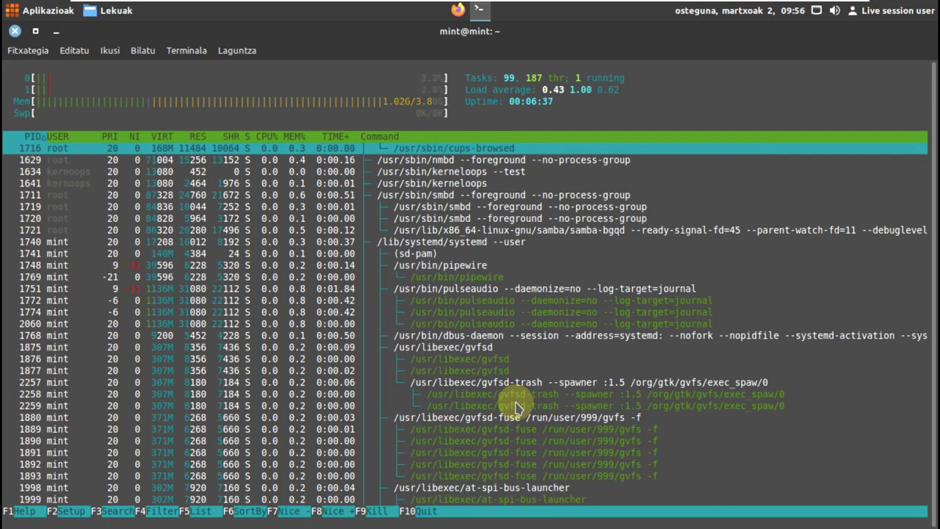
{"action": "left_click", "coordinate": [15, 31]}
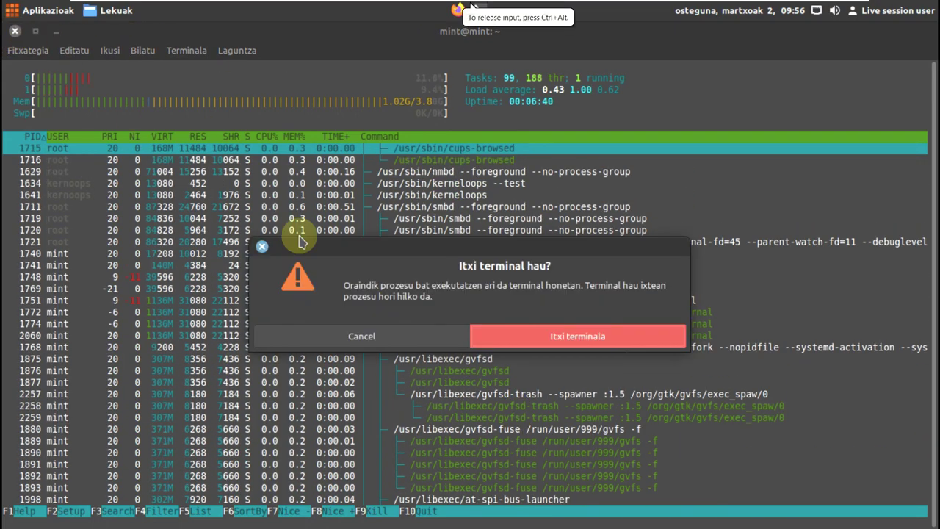
{"action": "left_click", "coordinate": [509, 339]}
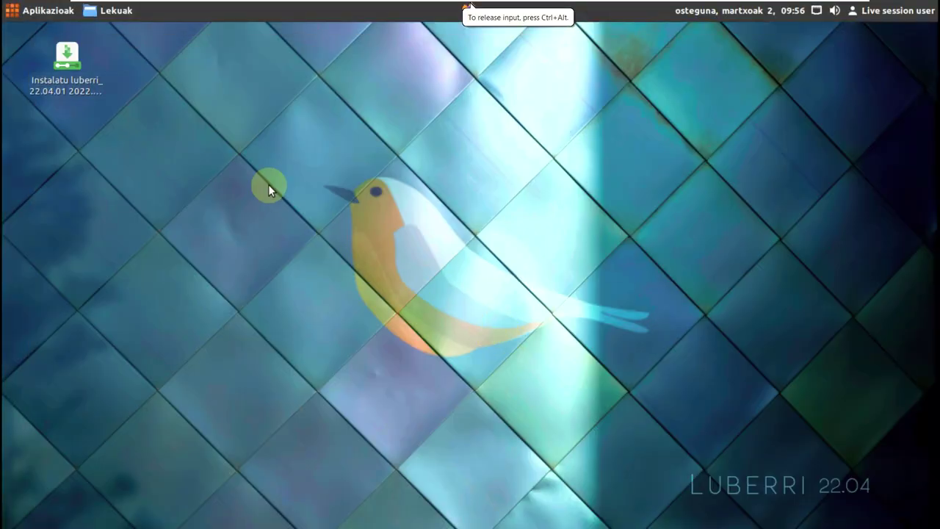
Open the Desktop folder from the places list, view the file manager's version information and close the window.
{"action": "left_click", "coordinate": [112, 10]}
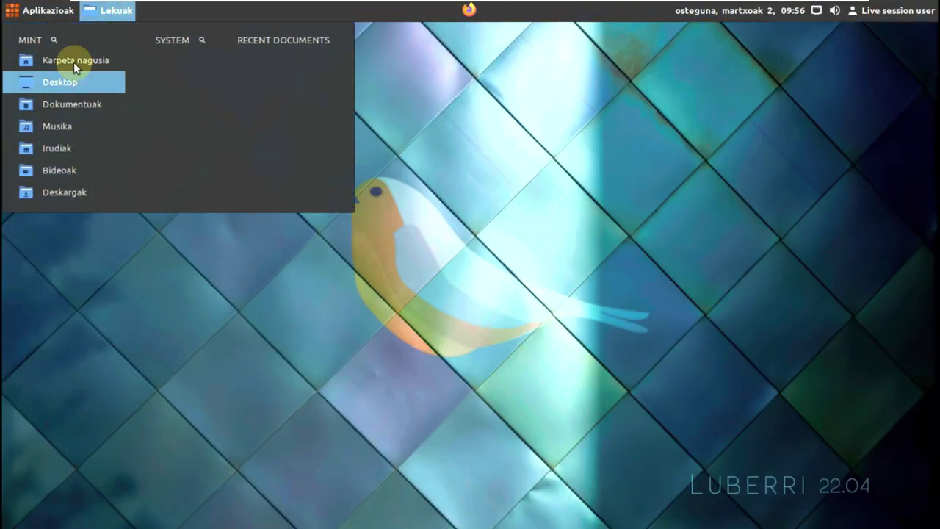
{"action": "left_click", "coordinate": [73, 88]}
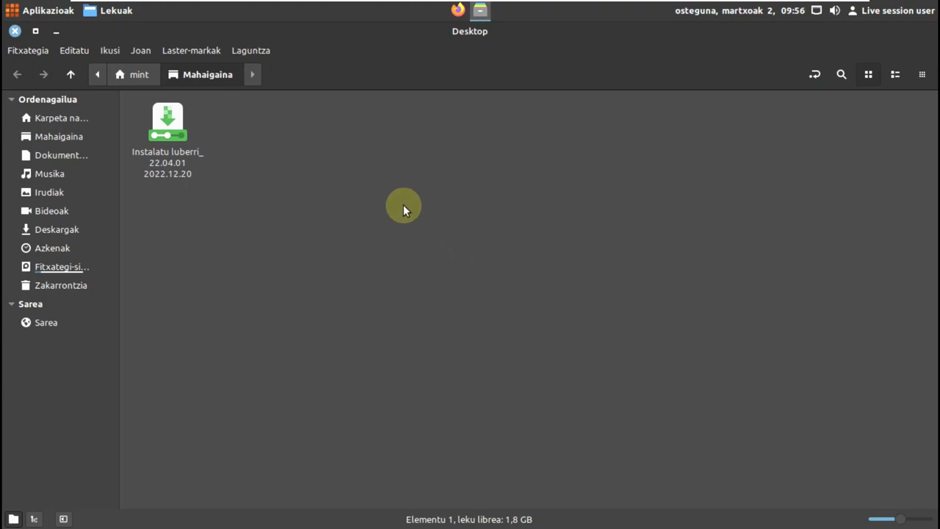
{"action": "left_click", "coordinate": [246, 52]}
{"action": "left_click", "coordinate": [276, 111]}
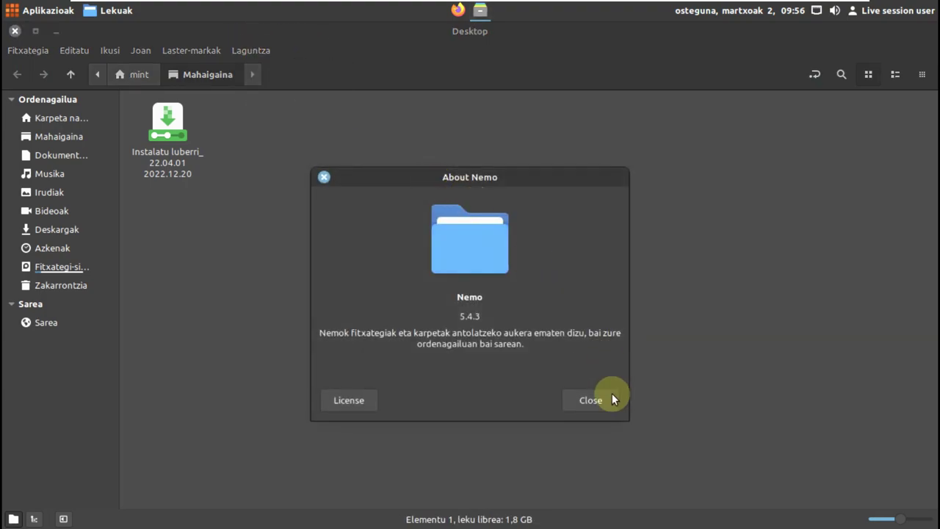
{"action": "left_click", "coordinate": [613, 398]}
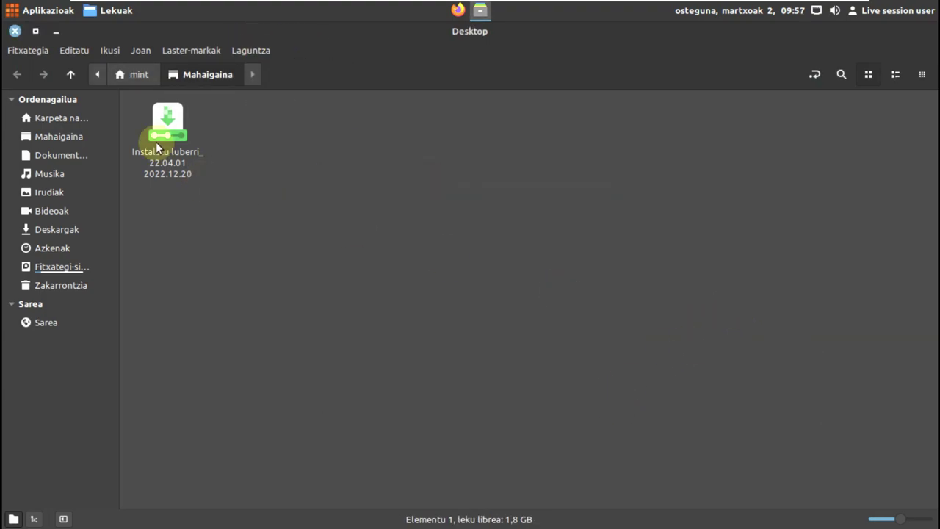
{"action": "left_click", "coordinate": [15, 32]}
Examine the panel's context menu and its user, sound, network and calendar applets.
{"action": "right_click", "coordinate": [286, 10]}
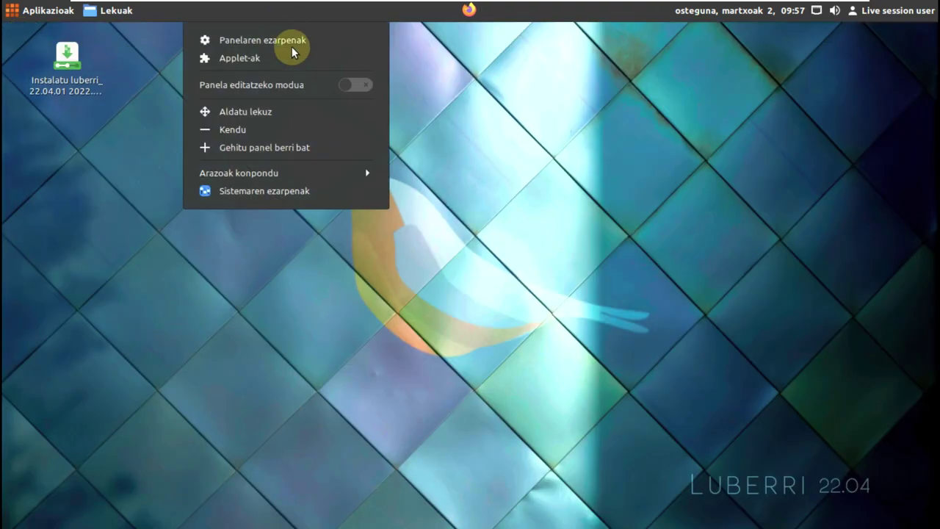
{"action": "left_click", "coordinate": [867, 18]}
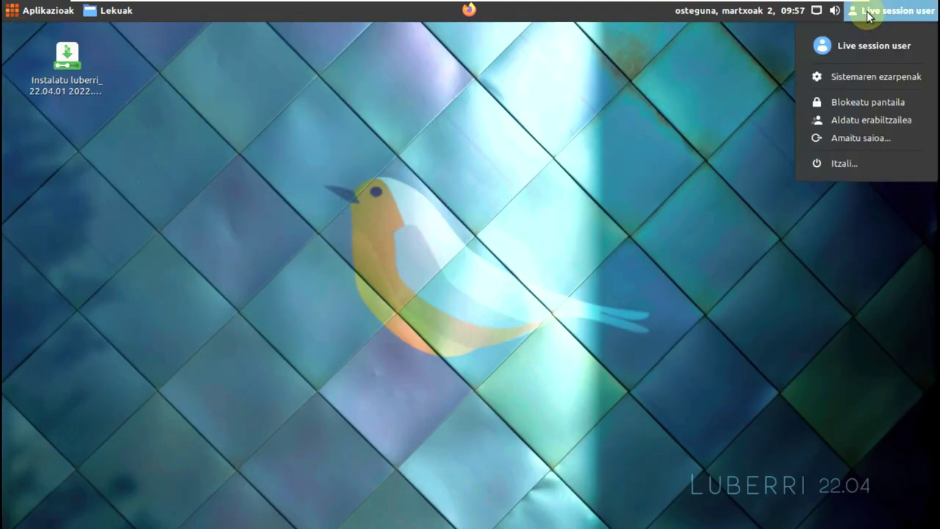
{"action": "left_click", "coordinate": [834, 12]}
{"action": "left_click", "coordinate": [836, 14]}
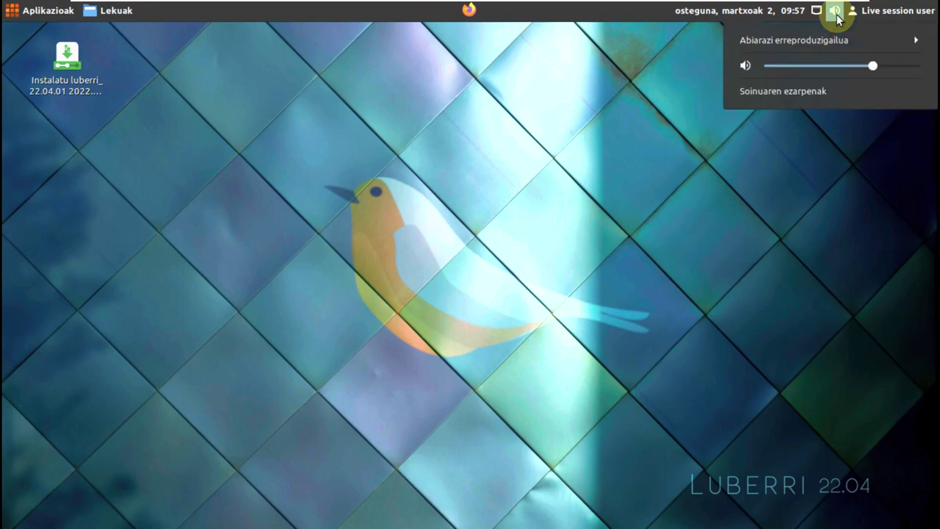
{"action": "left_click", "coordinate": [748, 181]}
{"action": "left_click", "coordinate": [815, 13]}
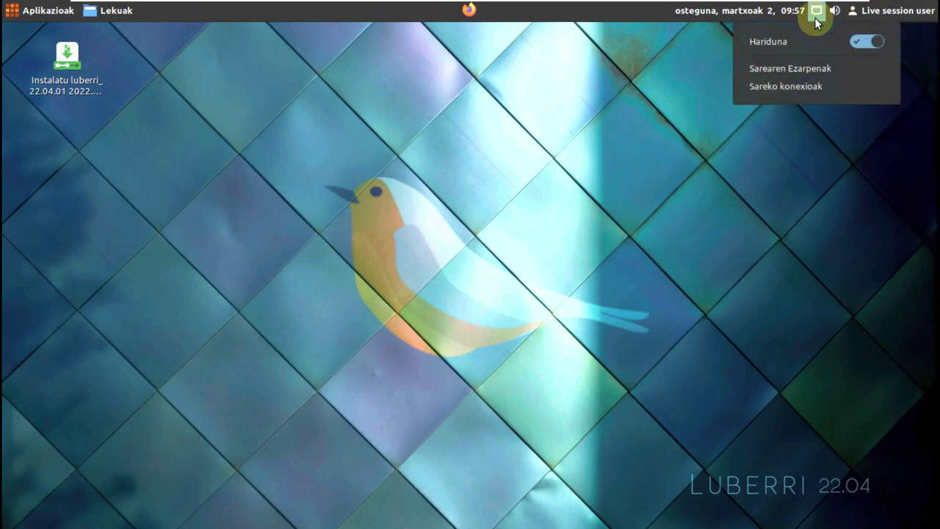
{"action": "left_click", "coordinate": [789, 17]}
{"action": "left_click", "coordinate": [790, 19]}
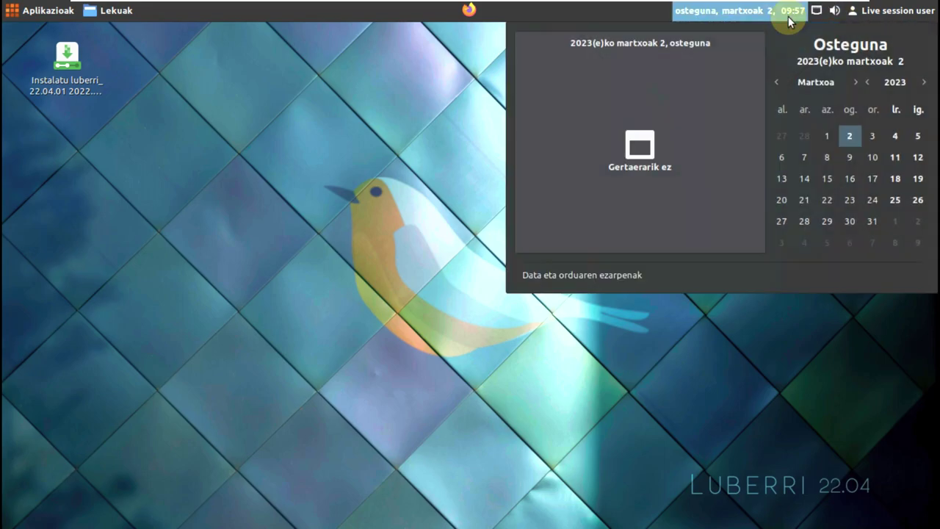
{"action": "left_click", "coordinate": [790, 21]}
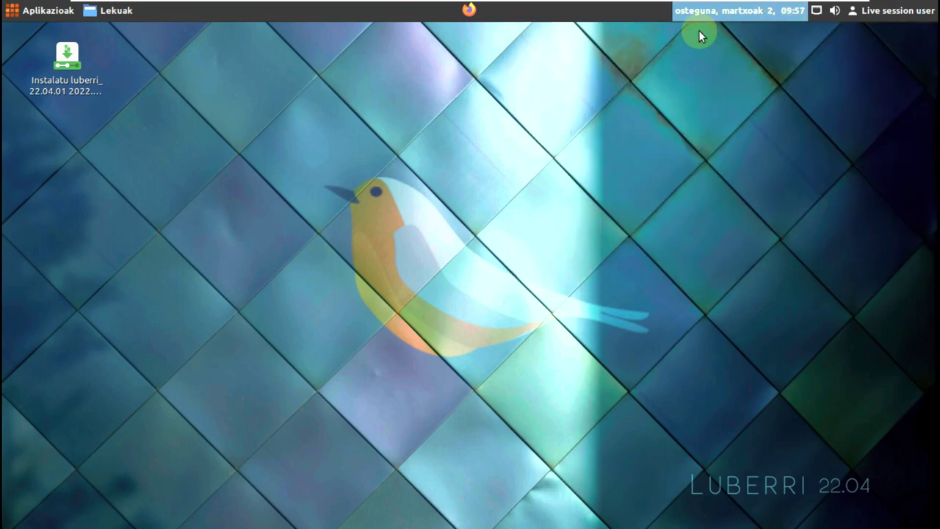
Open a new Firefox window through the options of its panel launcher.
{"action": "right_click", "coordinate": [470, 11]}
{"action": "left_click", "coordinate": [488, 329]}
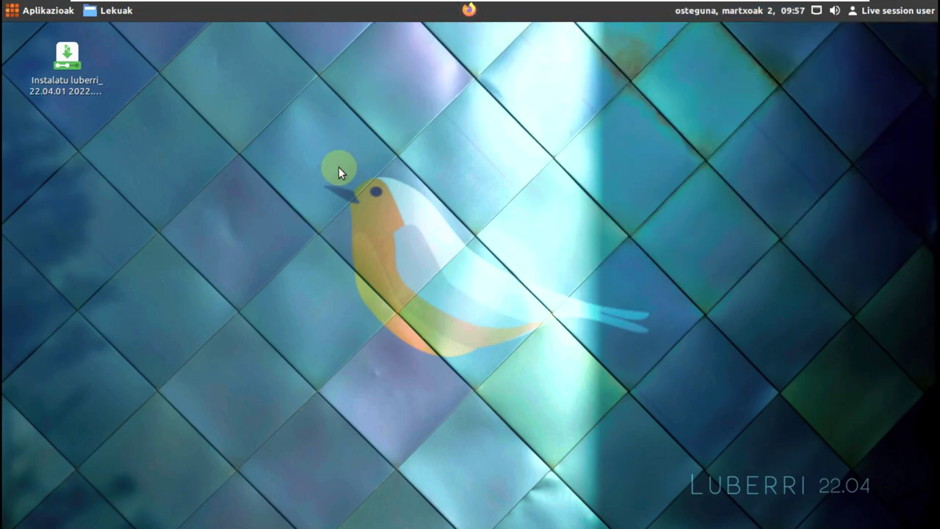
{"action": "right_click", "coordinate": [468, 20]}
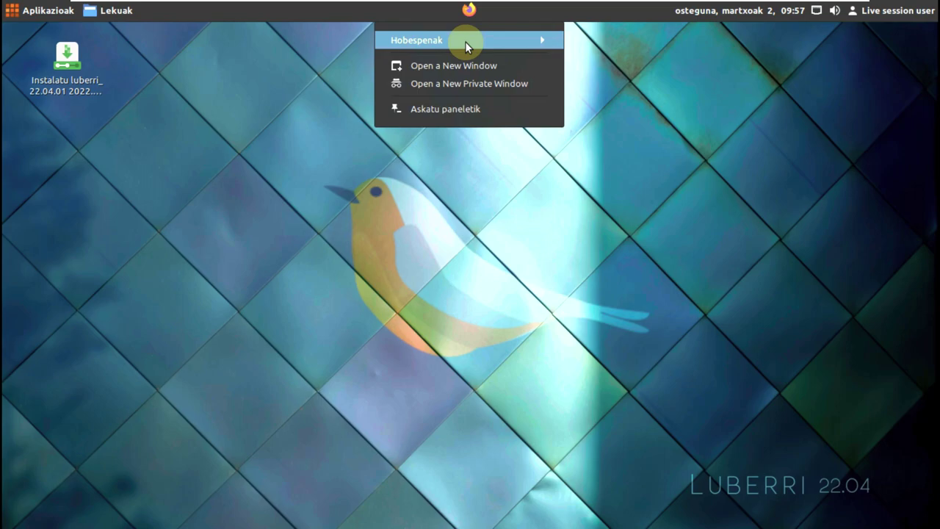
{"action": "left_click", "coordinate": [465, 67]}
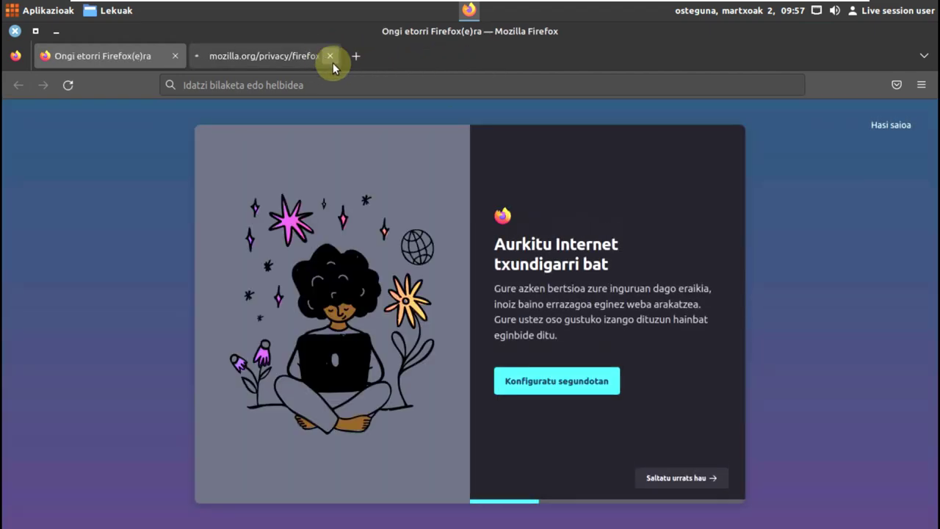
Close the Firefox privacy notice tab and search the web for "lubberi linux".
{"action": "left_click", "coordinate": [330, 57]}
{"action": "left_click", "coordinate": [342, 84]}
{"action": "type", "text": "lubb"}
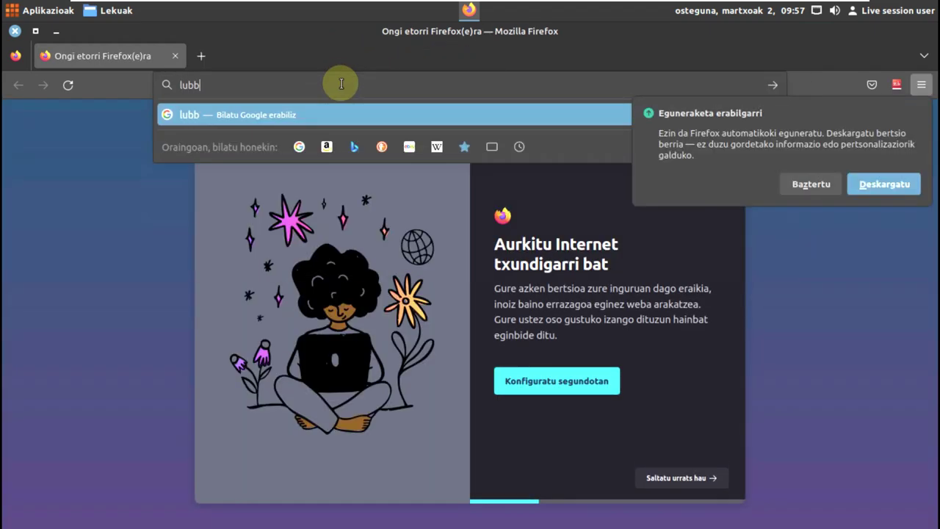
{"action": "type", "text": "eri linux"}
{"action": "key", "text": "Return"}
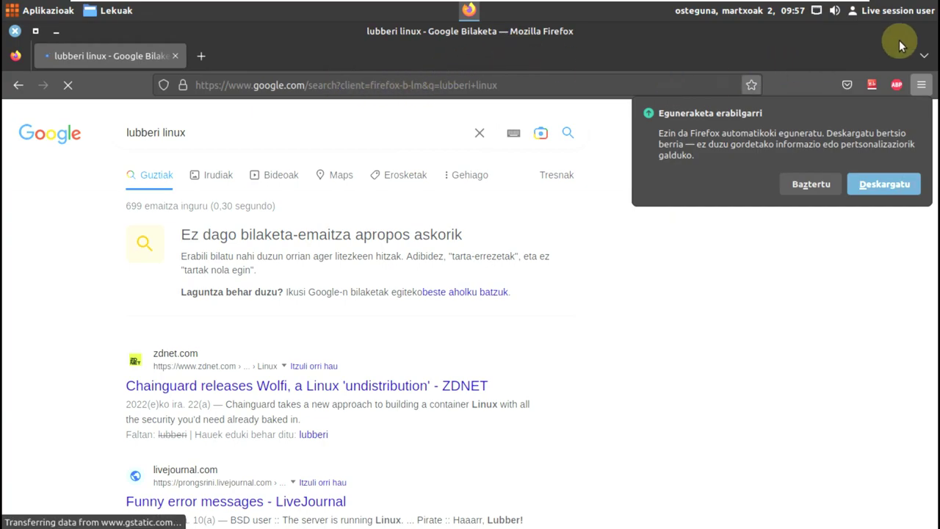
Minimize the browser window to show the desktop and restore it.
{"action": "left_click", "coordinate": [55, 34]}
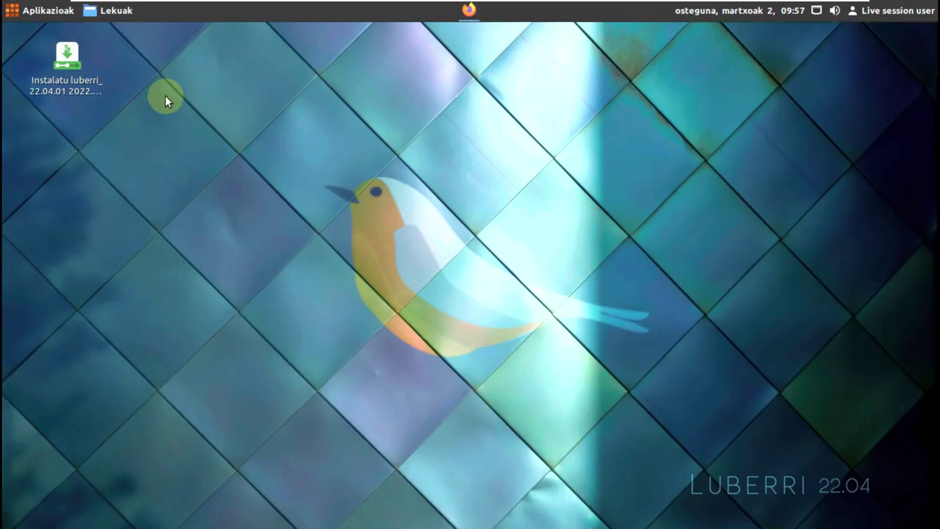
{"action": "left_click", "coordinate": [471, 10]}
{"action": "left_click", "coordinate": [470, 11]}
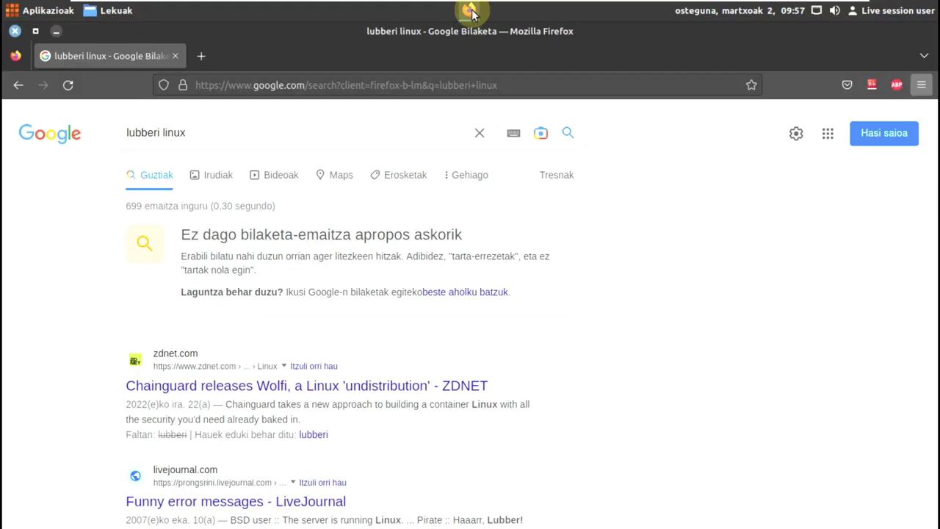
Search for the suggested spelling "luberri linux", dismiss the Firefox update notice and open the luberrilinux.eus result.
{"action": "left_click", "coordinate": [152, 132]}
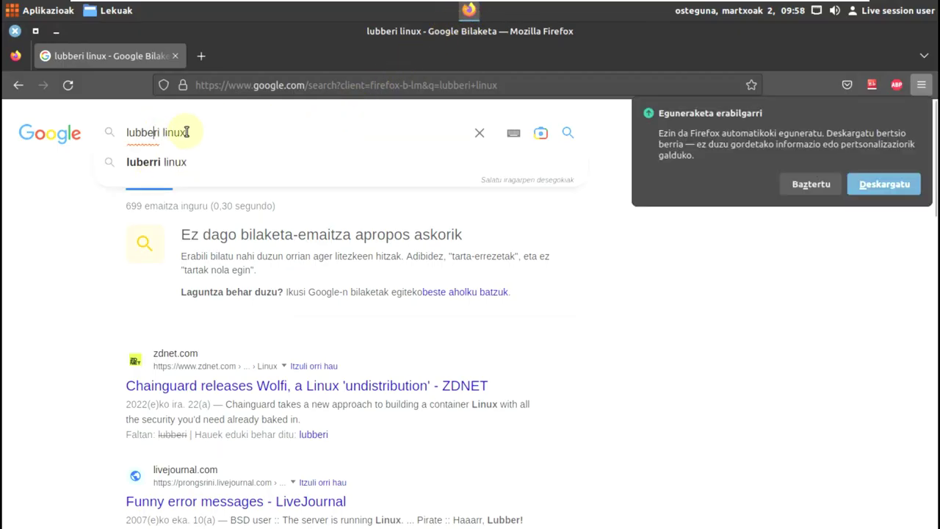
{"action": "left_click", "coordinate": [204, 161]}
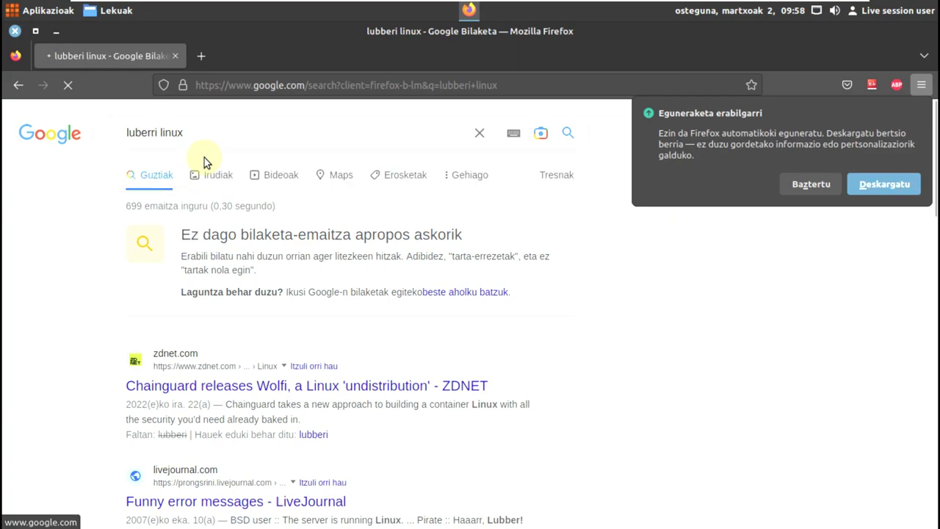
{"action": "left_click", "coordinate": [814, 183]}
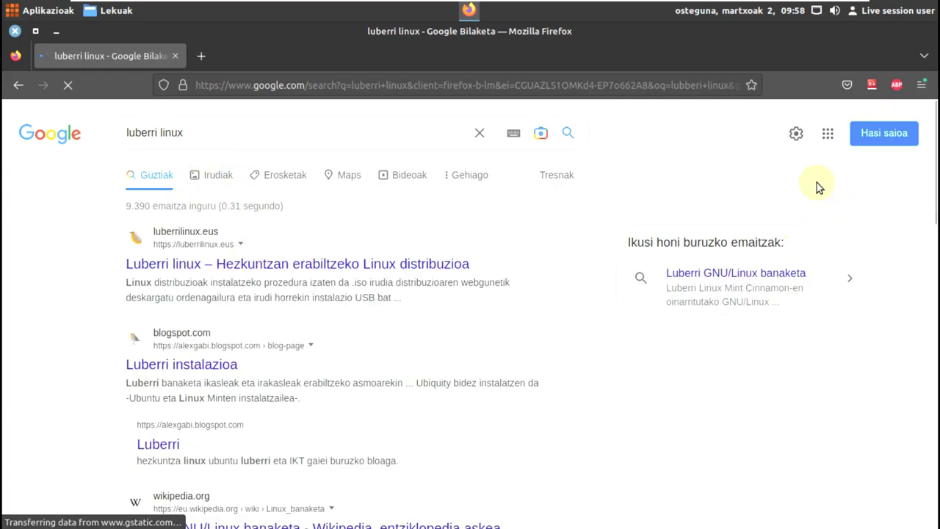
{"action": "left_click", "coordinate": [337, 268]}
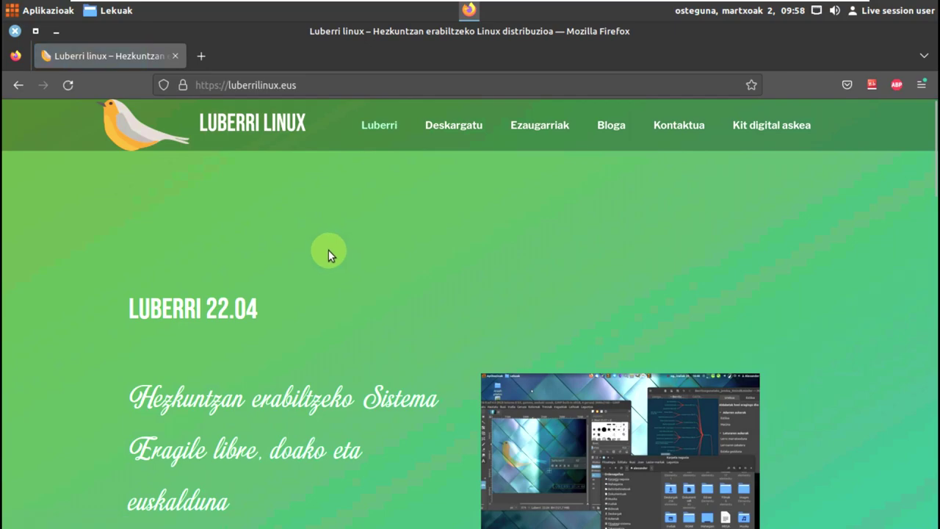
Look through the Luberri Linux home page and open the download page of luberri_22.04.1-2022.12.21.iso.
{"action": "scroll", "coordinate": [328, 253], "scroll_direction": "down", "scroll_amount": 5}
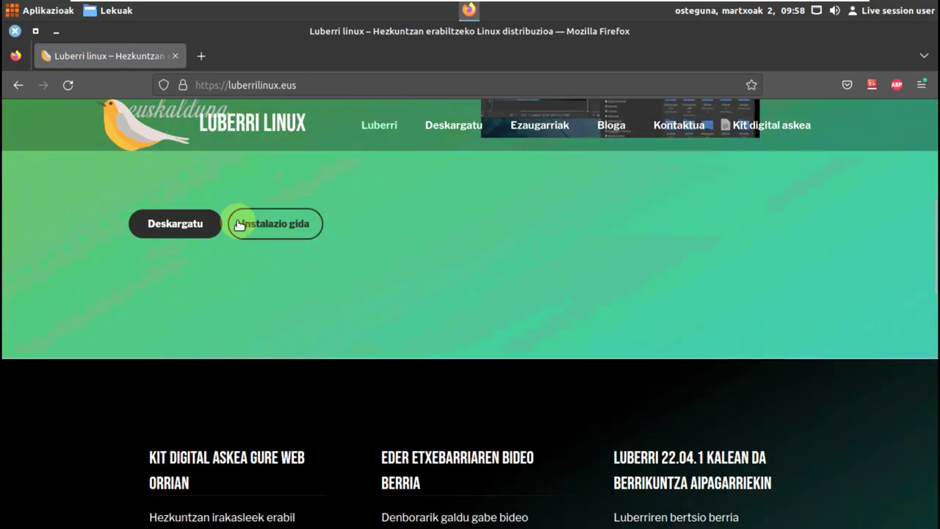
{"action": "scroll", "coordinate": [336, 408], "scroll_direction": "down", "scroll_amount": 13}
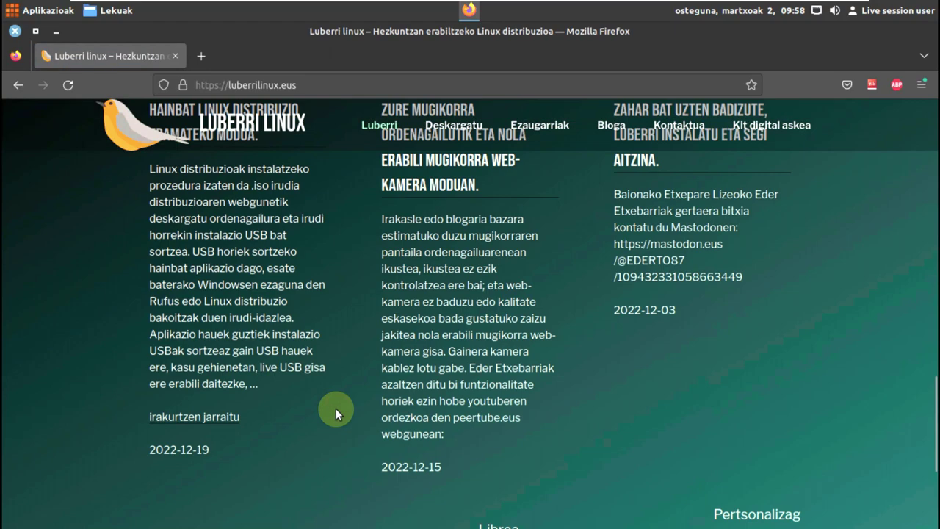
{"action": "scroll", "coordinate": [335, 409], "scroll_direction": "up", "scroll_amount": 10}
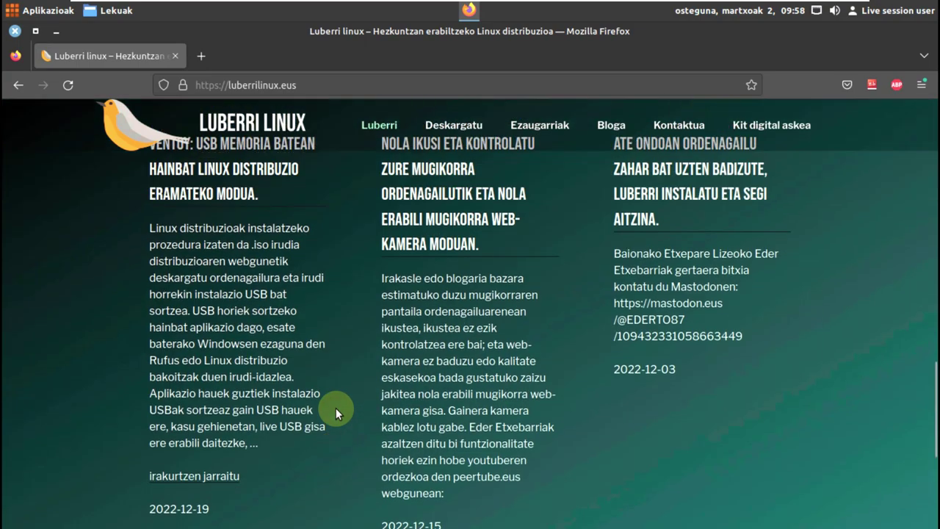
{"action": "scroll", "coordinate": [336, 407], "scroll_direction": "up", "scroll_amount": 8}
{"action": "scroll", "coordinate": [157, 451], "scroll_direction": "down", "scroll_amount": 3}
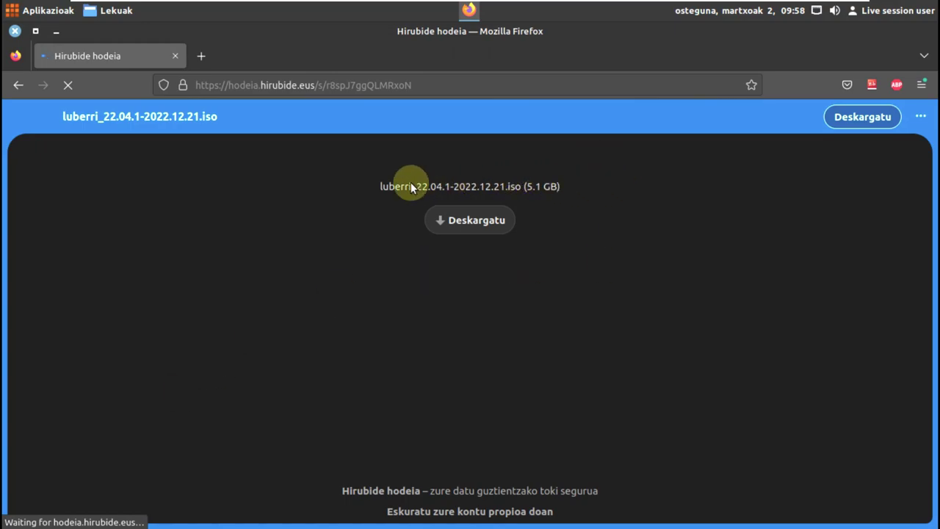
Highlight the ISO's file size, start downloading luberri_22.04.1-2022.12.21.iso and cancel the download.
{"action": "left_click_drag", "start_coordinate": [408, 186], "coordinate": [437, 186]}
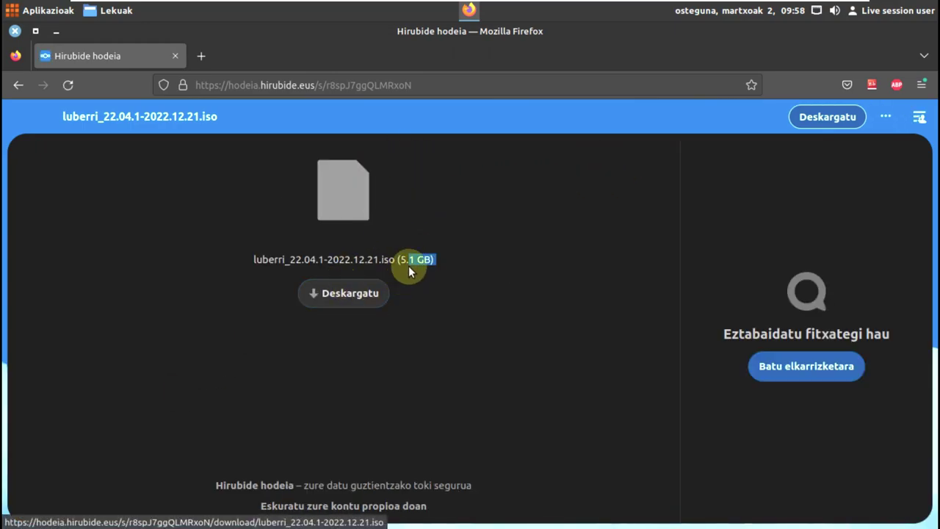
{"action": "left_click_drag", "start_coordinate": [401, 258], "coordinate": [430, 259]}
{"action": "left_click", "coordinate": [334, 292]}
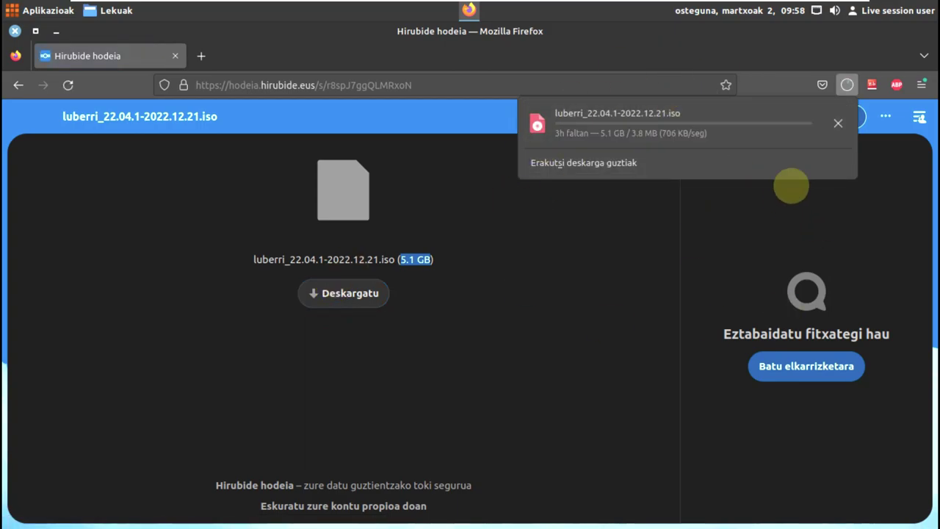
{"action": "left_click", "coordinate": [837, 124]}
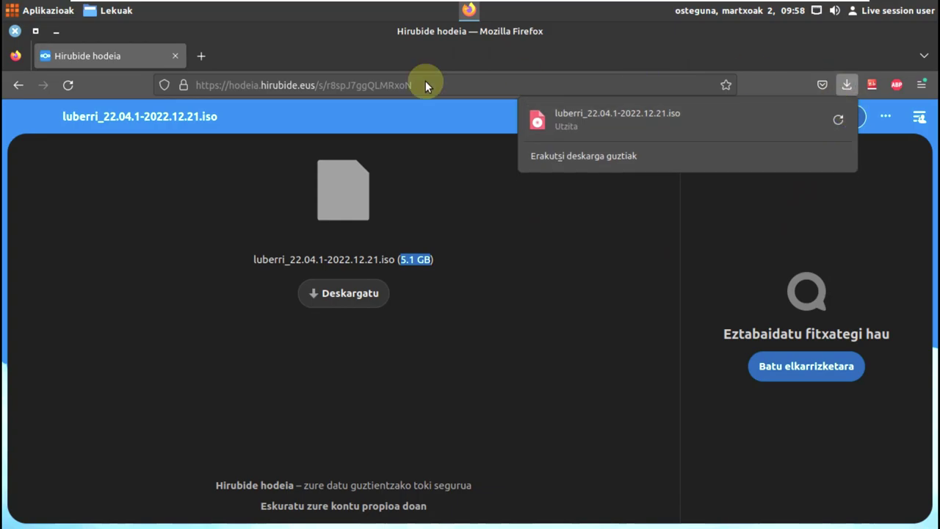
Replace the download page with a new tab and search for "youtube.com-9to5linux".
{"action": "left_click", "coordinate": [201, 56]}
{"action": "left_click", "coordinate": [175, 55]}
{"action": "left_click", "coordinate": [183, 84]}
{"action": "type", "text": "youtube.com-9to5linux"}
{"action": "key", "text": "Return"}
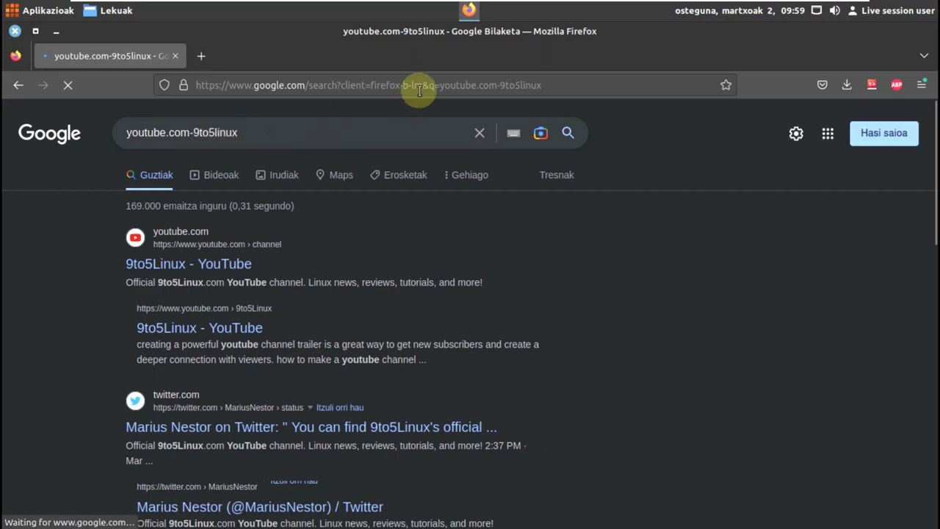
Replace the search results with a new tab and go to youtube.com/9to5linux.
{"action": "left_click", "coordinate": [309, 86]}
{"action": "left_click", "coordinate": [203, 55]}
{"action": "left_click", "coordinate": [180, 55]}
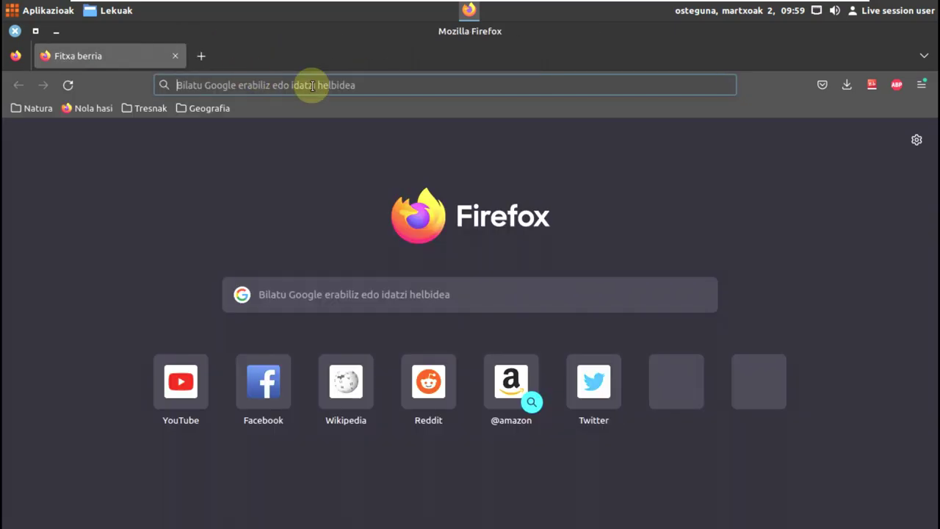
{"action": "left_click", "coordinate": [314, 85]}
{"action": "type", "text": "youtube.com"}
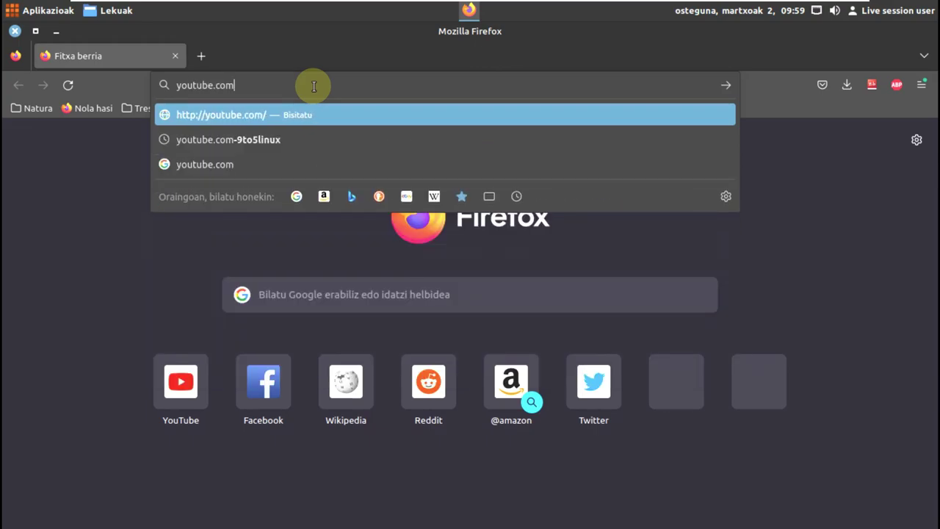
{"action": "type", "text": "/9to5linux"}
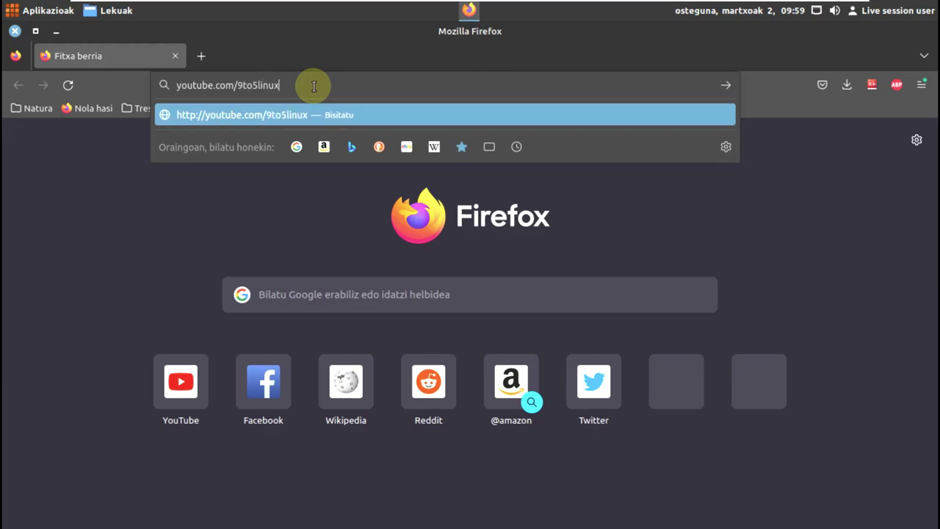
{"action": "key", "text": "Return"}
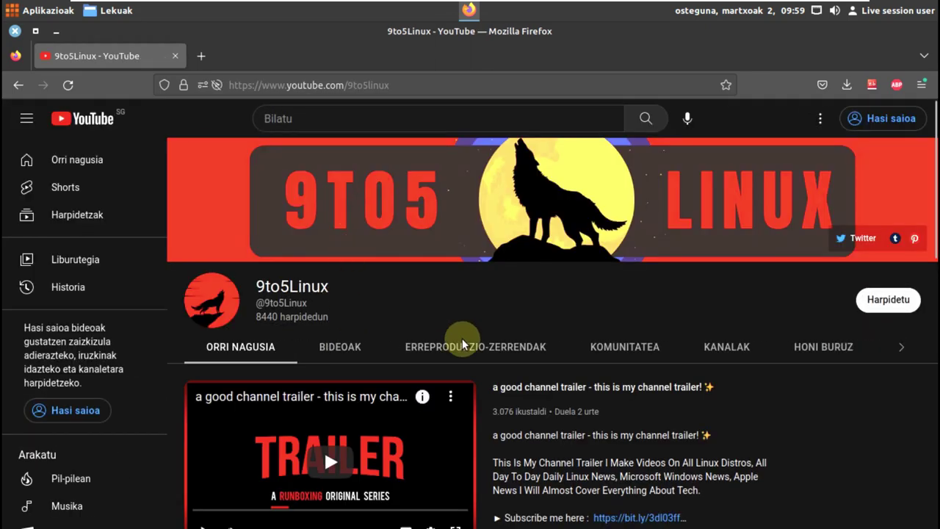
Open the 9to5Linux channel's about page and read through its description and weekly upload schedule.
{"action": "left_click", "coordinate": [903, 348]}
{"action": "left_click", "coordinate": [680, 346]}
{"action": "scroll", "coordinate": [562, 335], "scroll_direction": "down", "scroll_amount": 2}
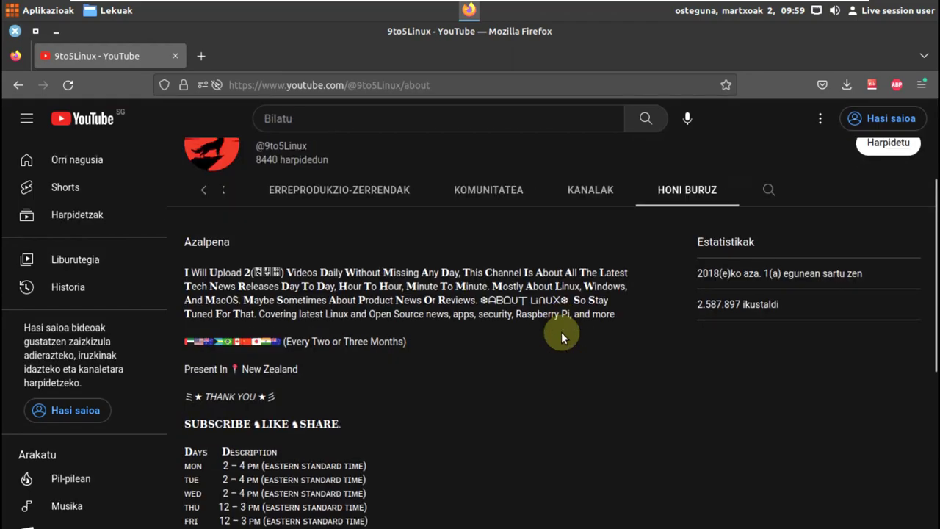
{"action": "left_click_drag", "start_coordinate": [461, 273], "coordinate": [179, 266]}
{"action": "scroll", "coordinate": [294, 257], "scroll_direction": "down", "scroll_amount": 3}
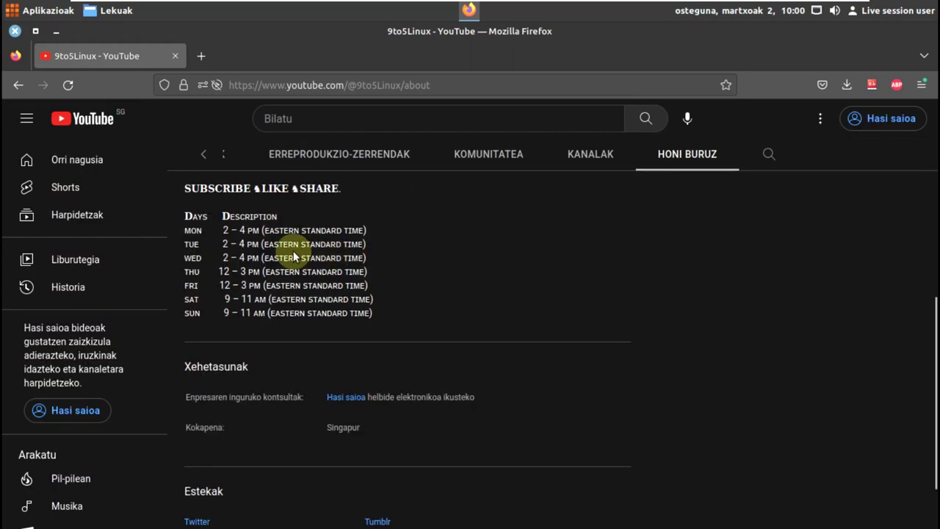
{"action": "scroll", "coordinate": [294, 257], "scroll_direction": "up", "scroll_amount": 1}
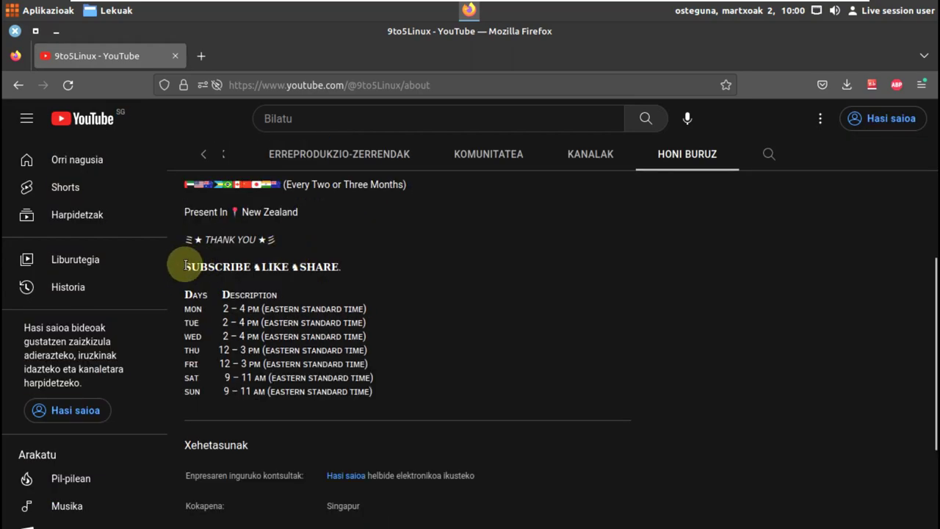
{"action": "left_click_drag", "start_coordinate": [186, 266], "coordinate": [419, 399]}
{"action": "scroll", "coordinate": [596, 287], "scroll_direction": "up", "scroll_amount": 4}
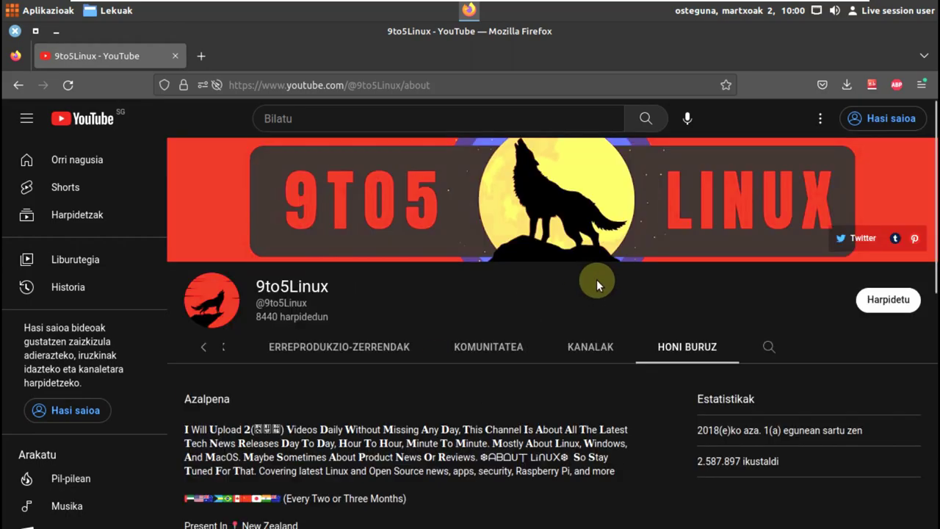
View the channel's community posts and playlists, check the Linux playlist's video count and return to the playlists.
{"action": "left_click", "coordinate": [485, 354]}
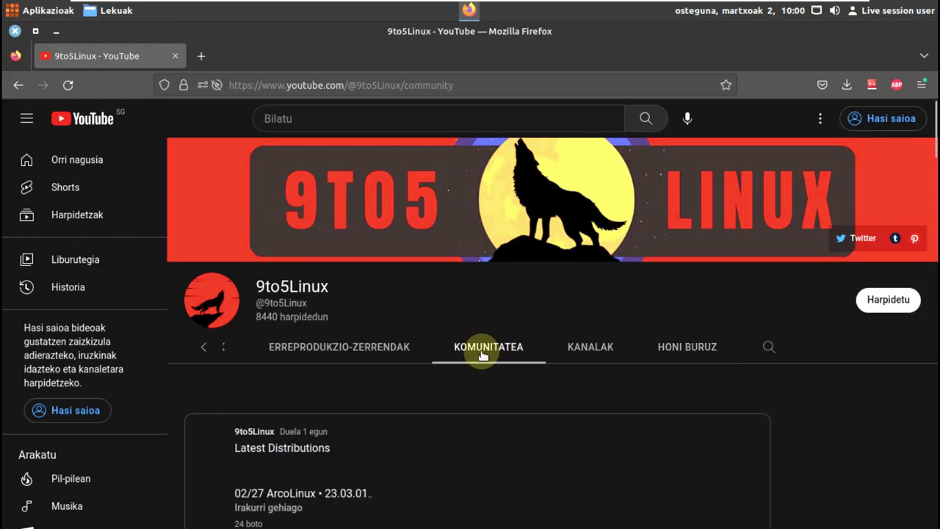
{"action": "left_click", "coordinate": [399, 350]}
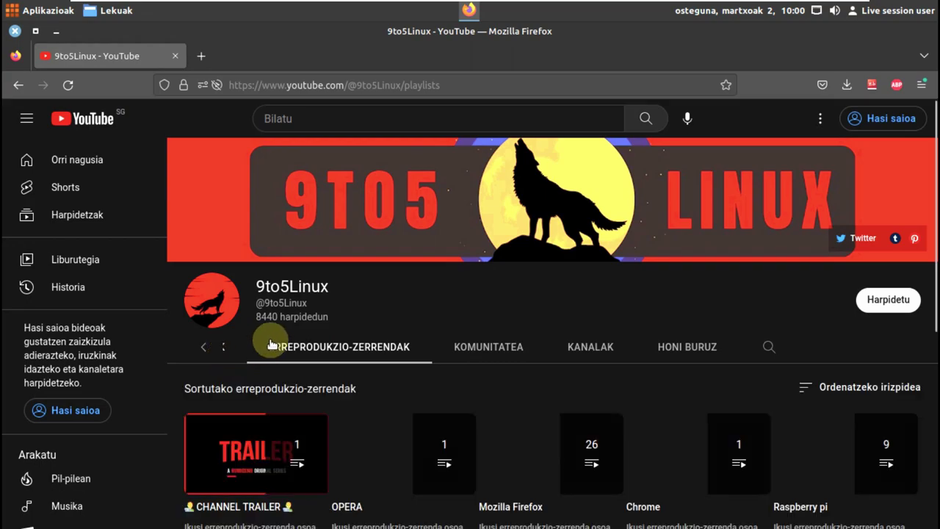
{"action": "scroll", "coordinate": [396, 338], "scroll_direction": "down", "scroll_amount": 3}
{"action": "left_click", "coordinate": [223, 440]}
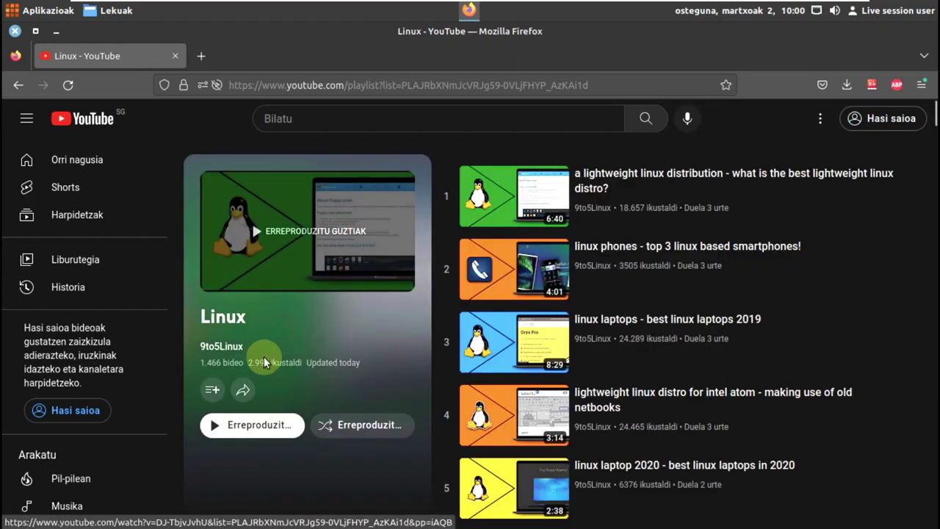
{"action": "left_click_drag", "start_coordinate": [246, 363], "coordinate": [203, 351]}
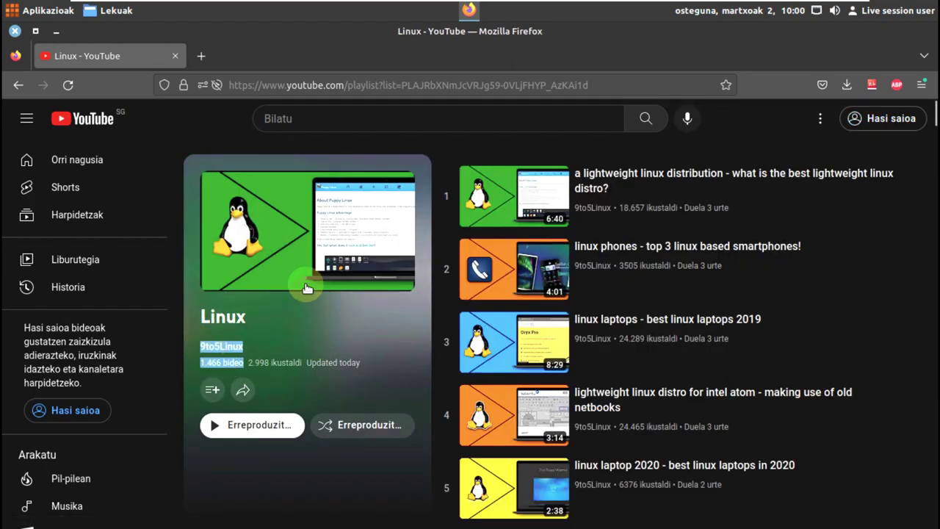
{"action": "left_click", "coordinate": [33, 87]}
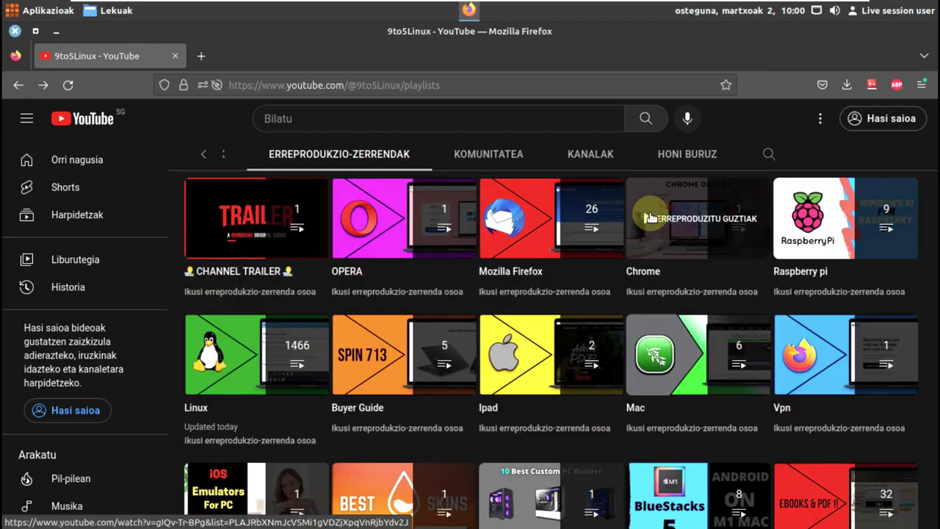
{"action": "scroll", "coordinate": [809, 206], "scroll_direction": "up", "scroll_amount": 3}
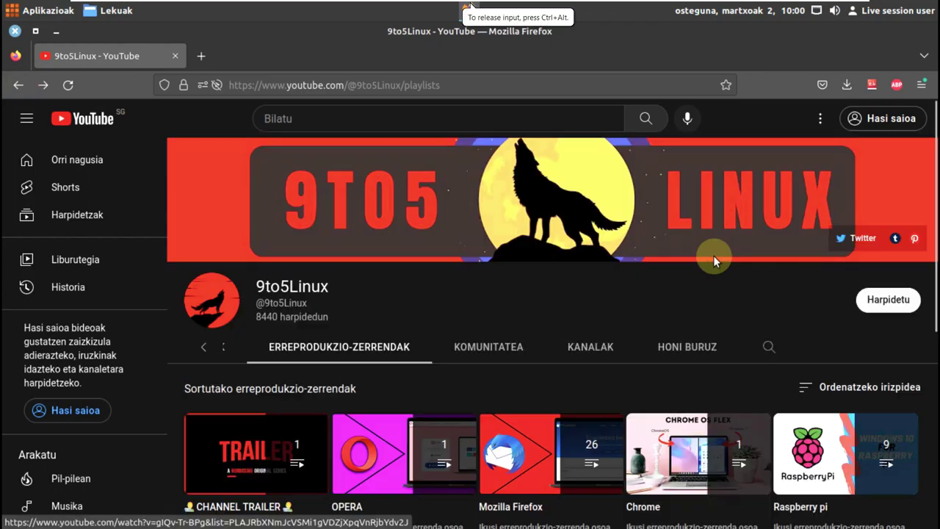
Try to subscribe to the 9to5Linux channel, dismiss the sign-in prompt and close the browser.
{"action": "left_click", "coordinate": [889, 300]}
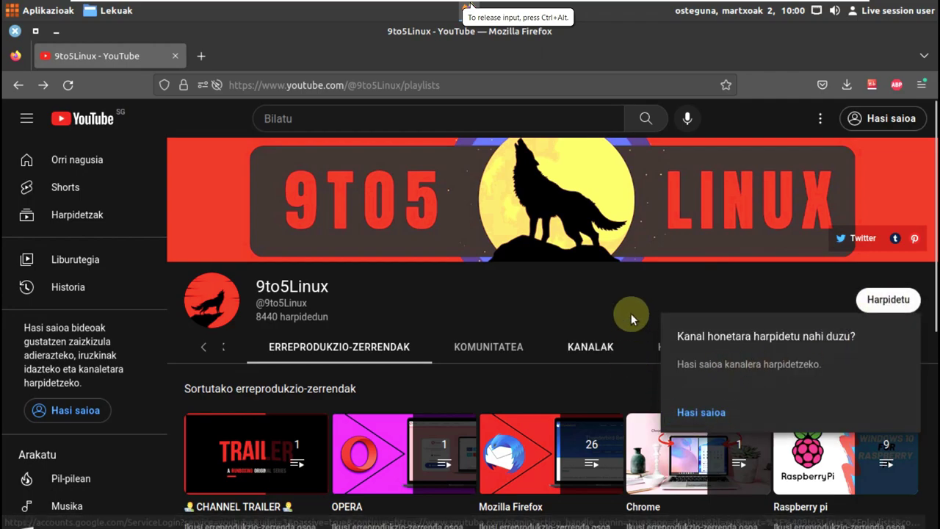
{"action": "left_click", "coordinate": [622, 285]}
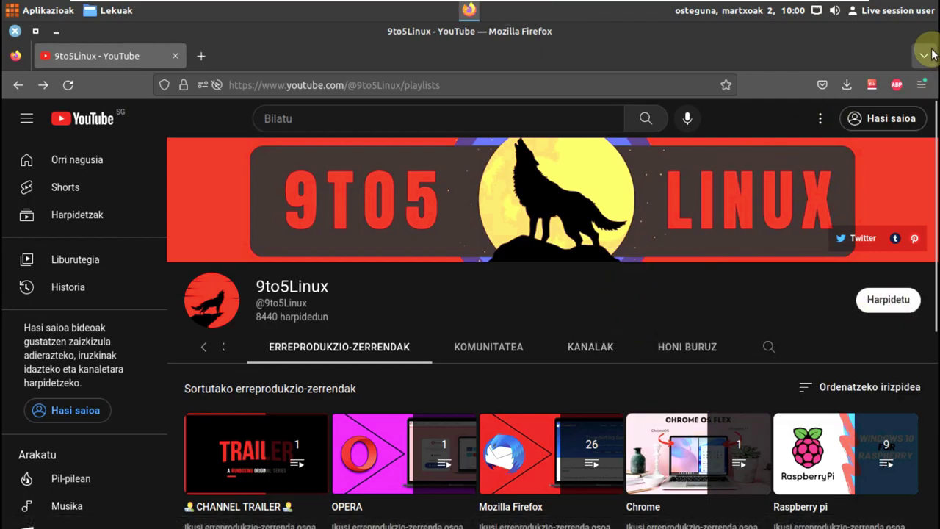
{"action": "left_click", "coordinate": [13, 33]}
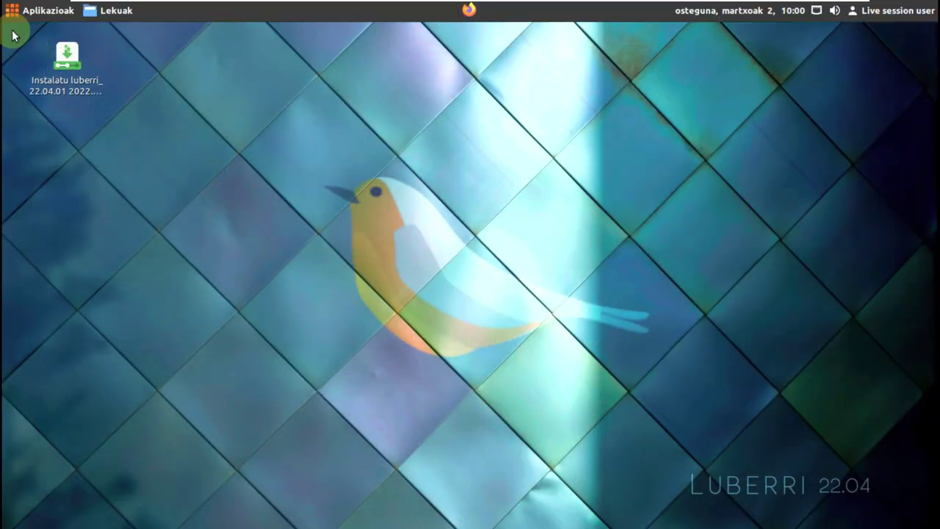
Open the desktop background settings from the desktop.
{"action": "right_click", "coordinate": [309, 175]}
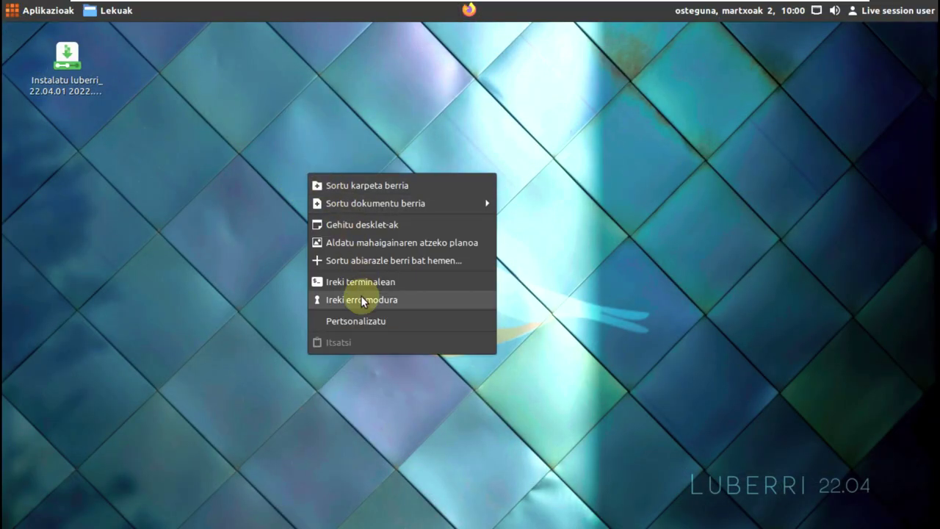
{"action": "left_click", "coordinate": [373, 242]}
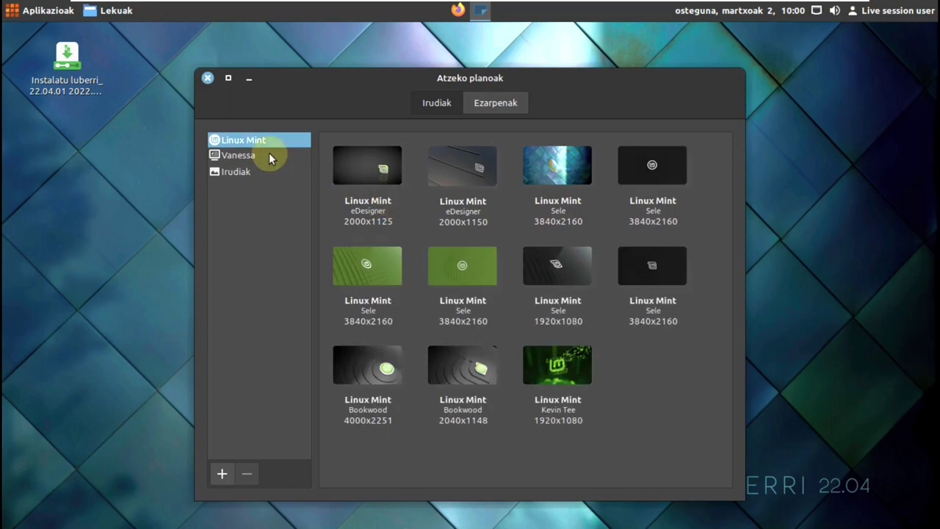
Set the Path picture from the Vanessa collection as the desktop background, check the background settings and close the window.
{"action": "left_click", "coordinate": [268, 154]}
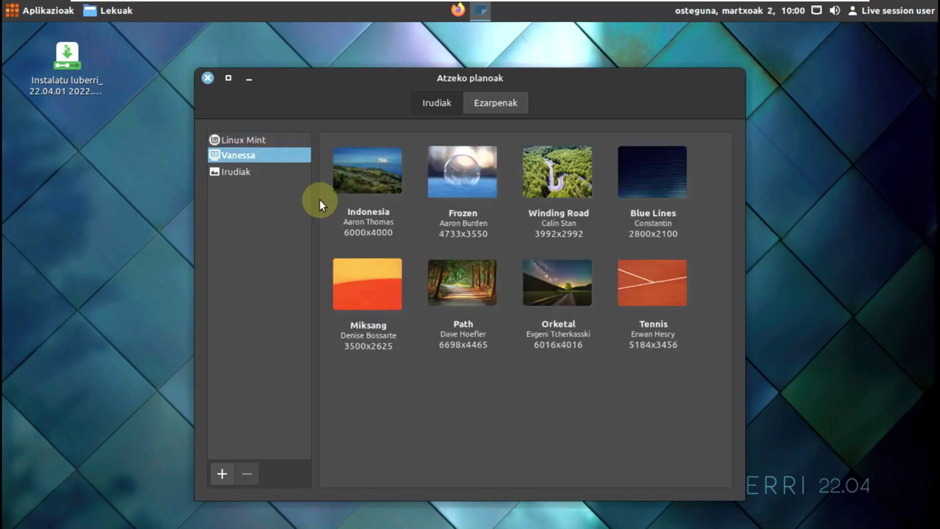
{"action": "left_click", "coordinate": [453, 279]}
{"action": "scroll", "coordinate": [452, 279], "scroll_direction": "down", "scroll_amount": 5}
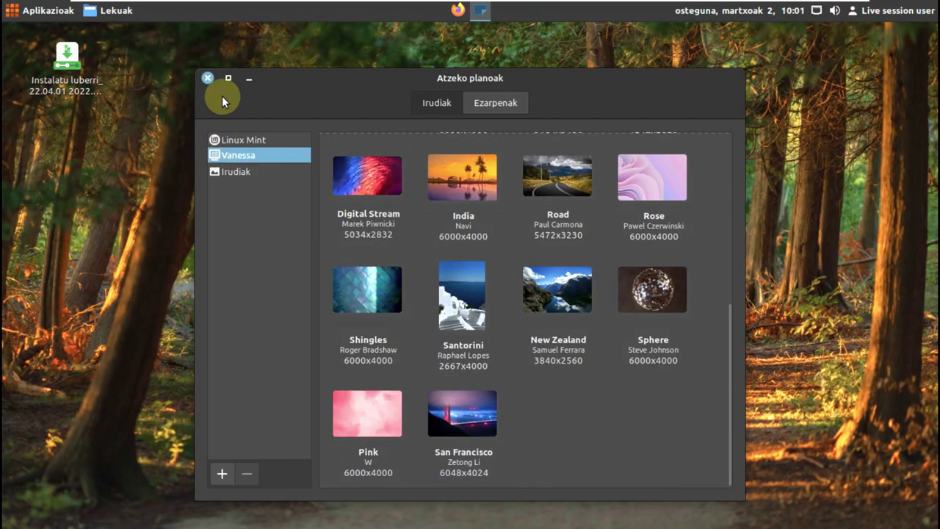
{"action": "left_click", "coordinate": [493, 102]}
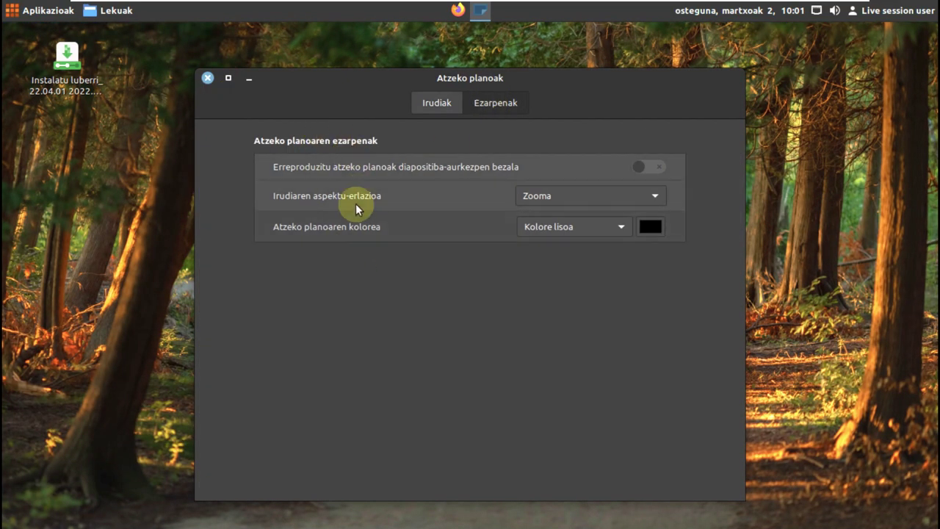
{"action": "left_click", "coordinate": [207, 77]}
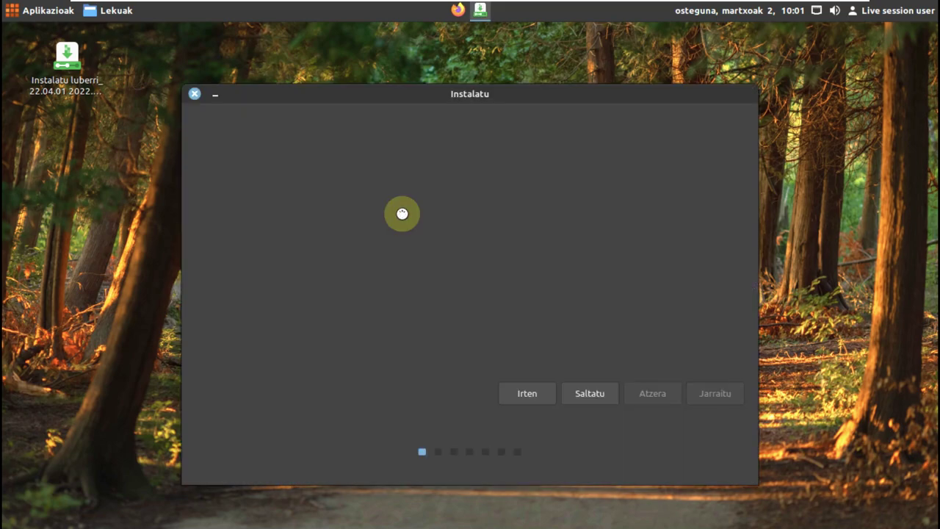
Choose English as the language in the Luberri installer and continue to the keyboard layout.
{"action": "left_click_drag", "start_coordinate": [294, 184], "coordinate": [299, 145]}
{"action": "left_click", "coordinate": [210, 272]}
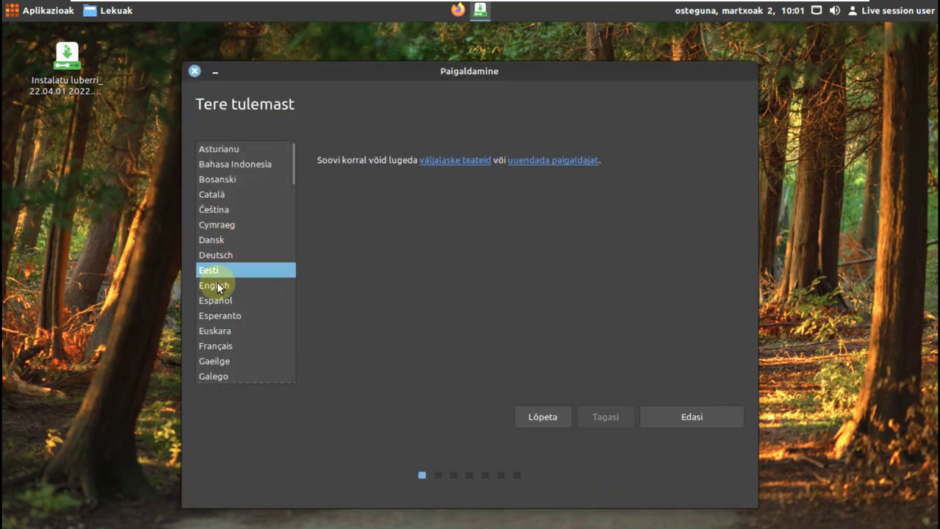
{"action": "left_click", "coordinate": [214, 286]}
{"action": "left_click", "coordinate": [692, 410]}
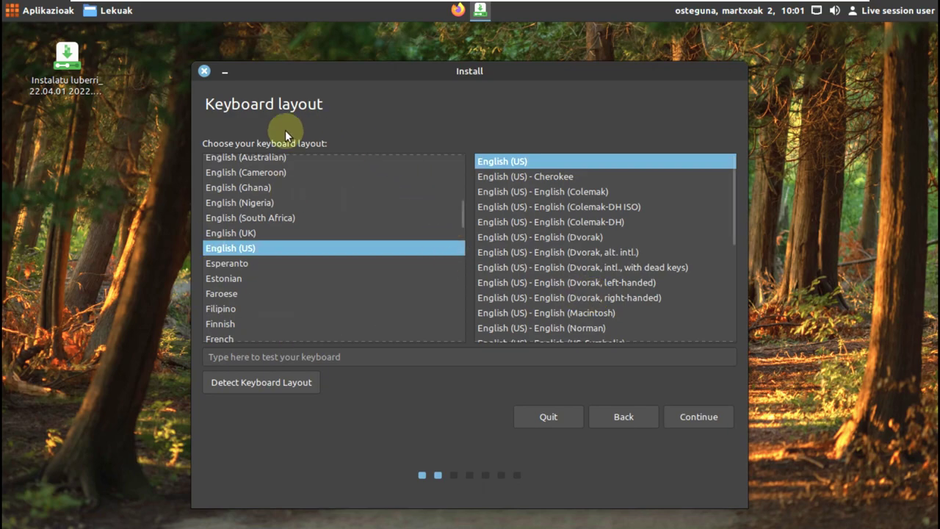
Accept the English (US) keyboard layout and continue the normal installation with multimedia codecs enabled.
{"action": "left_click", "coordinate": [717, 422]}
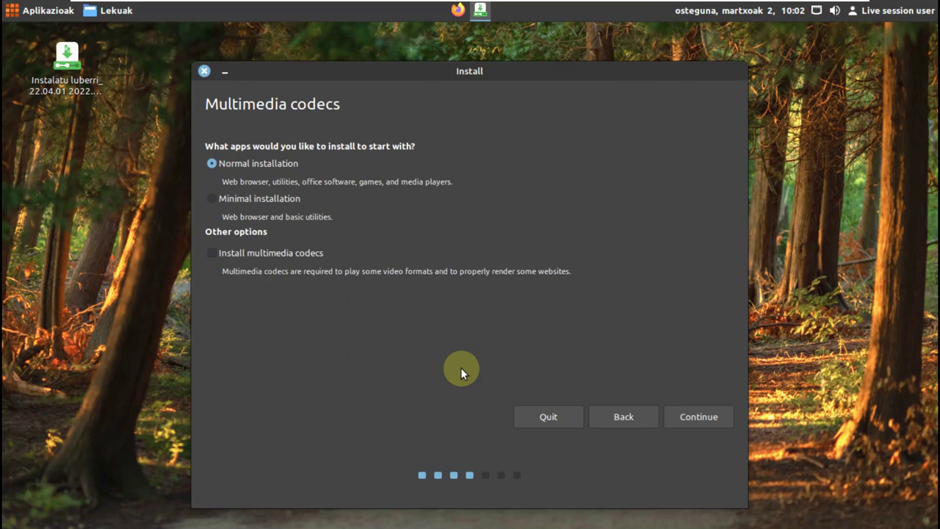
{"action": "left_click", "coordinate": [272, 251]}
{"action": "left_click", "coordinate": [705, 415]}
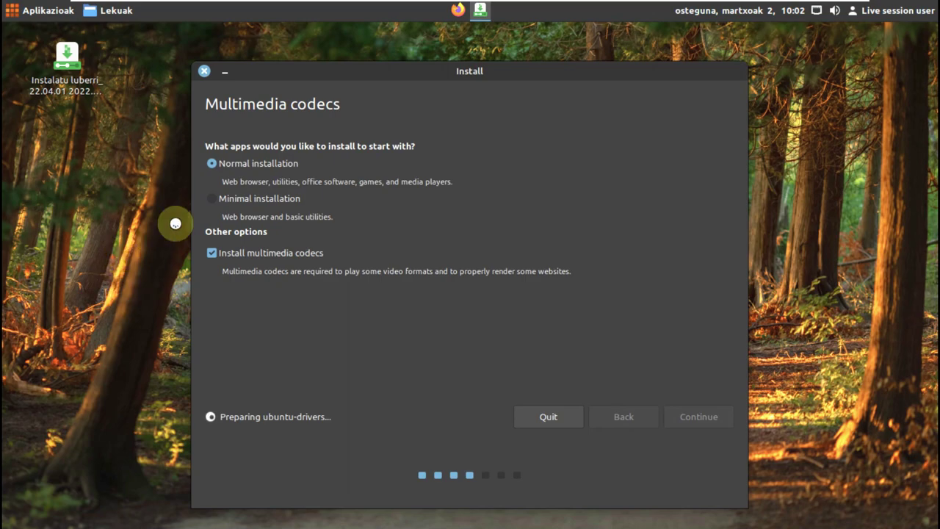
View the desktop's icon layout customization options for the current monitor and close them.
{"action": "right_click", "coordinate": [839, 192]}
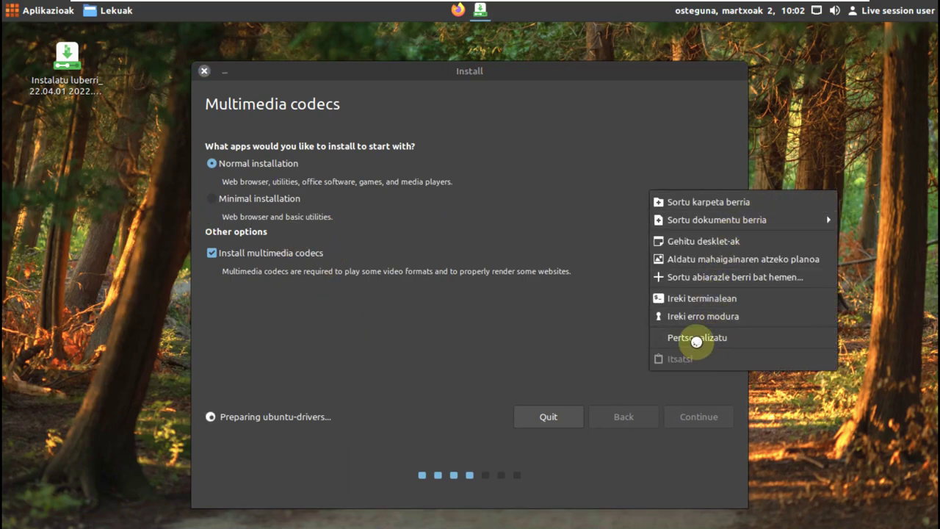
{"action": "left_click", "coordinate": [696, 338]}
{"action": "left_click_drag", "start_coordinate": [180, 67], "coordinate": [352, 117]}
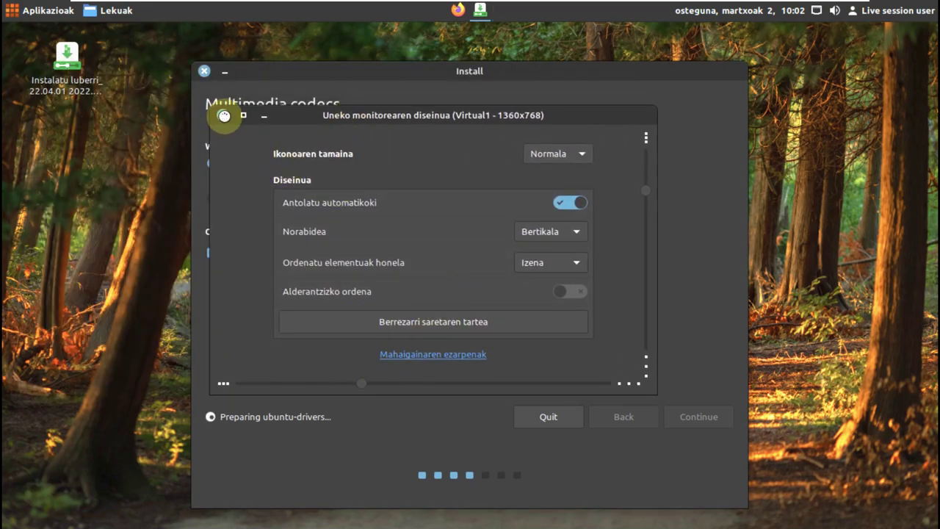
{"action": "left_click", "coordinate": [223, 115]}
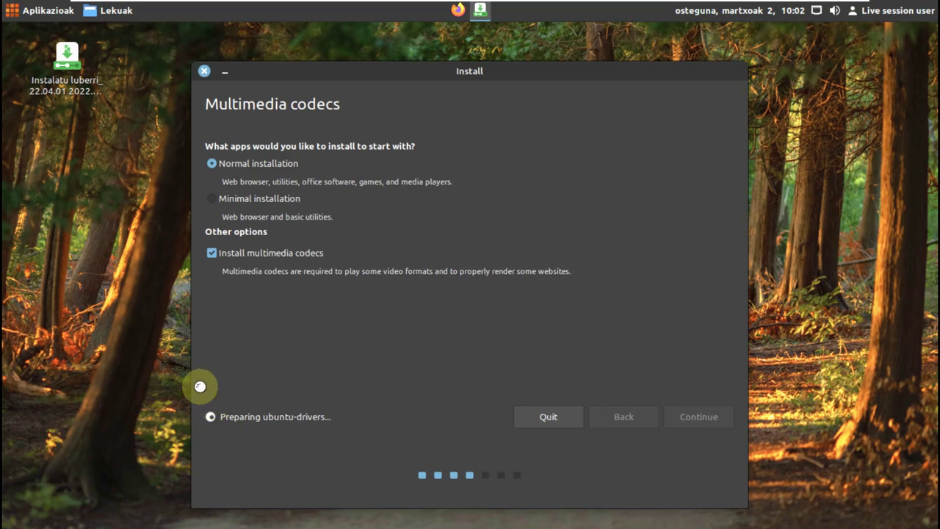
Look through the full list of installed applications and launch the Synaptic package manager.
{"action": "left_click", "coordinate": [46, 22]}
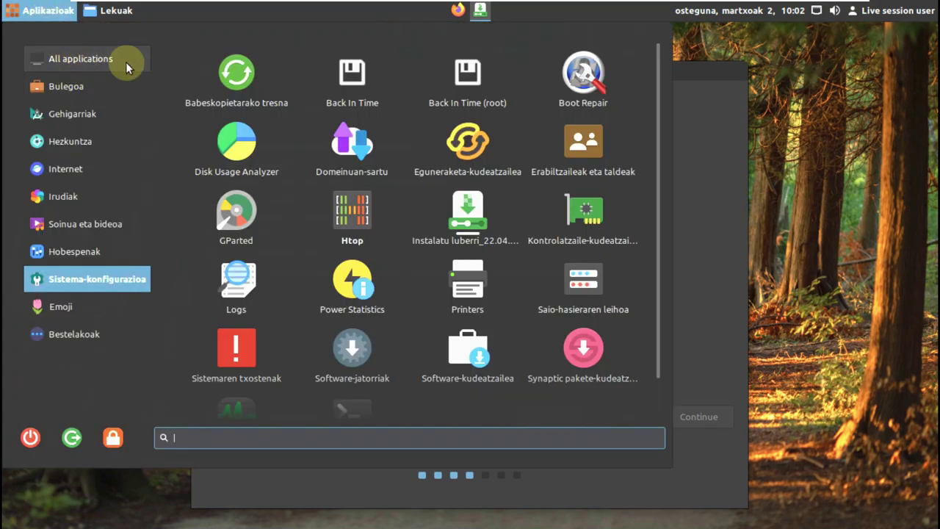
{"action": "left_click", "coordinate": [93, 58]}
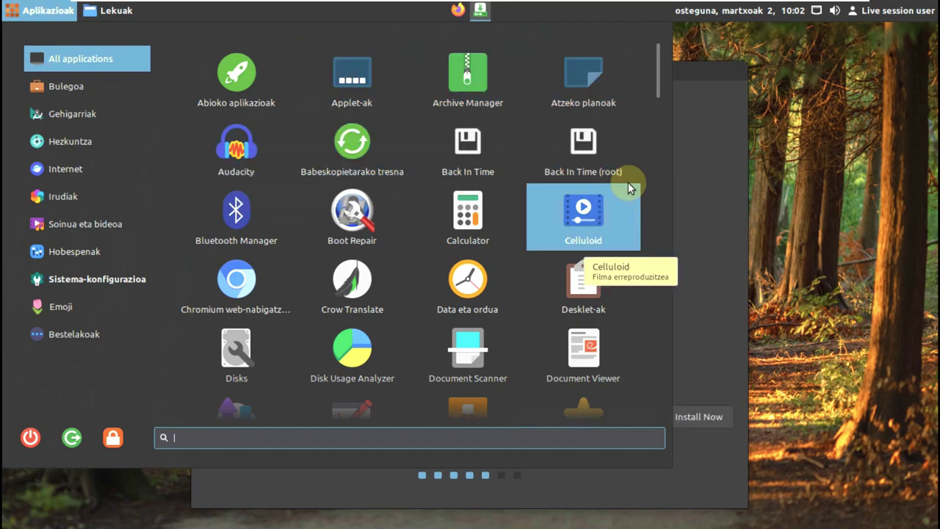
{"action": "scroll", "coordinate": [629, 180], "scroll_direction": "down", "scroll_amount": 5}
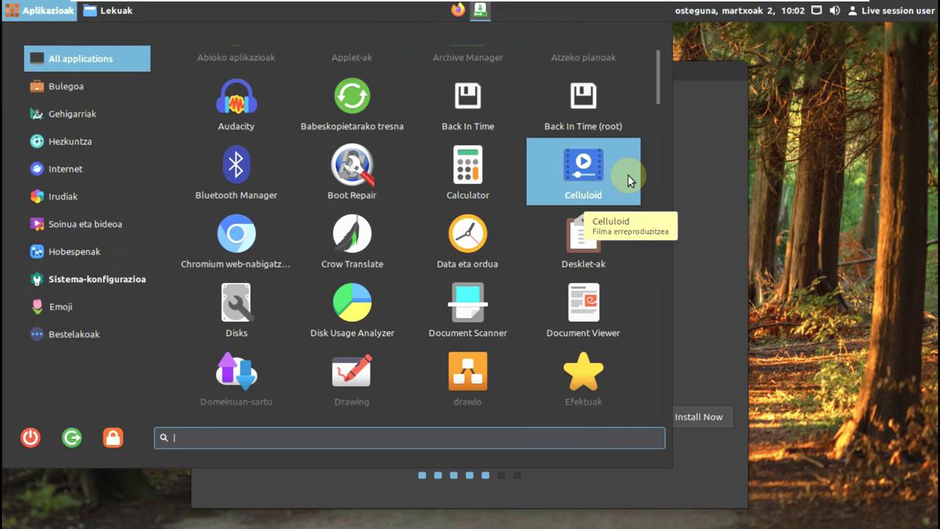
{"action": "scroll", "coordinate": [628, 180], "scroll_direction": "down", "scroll_amount": 2}
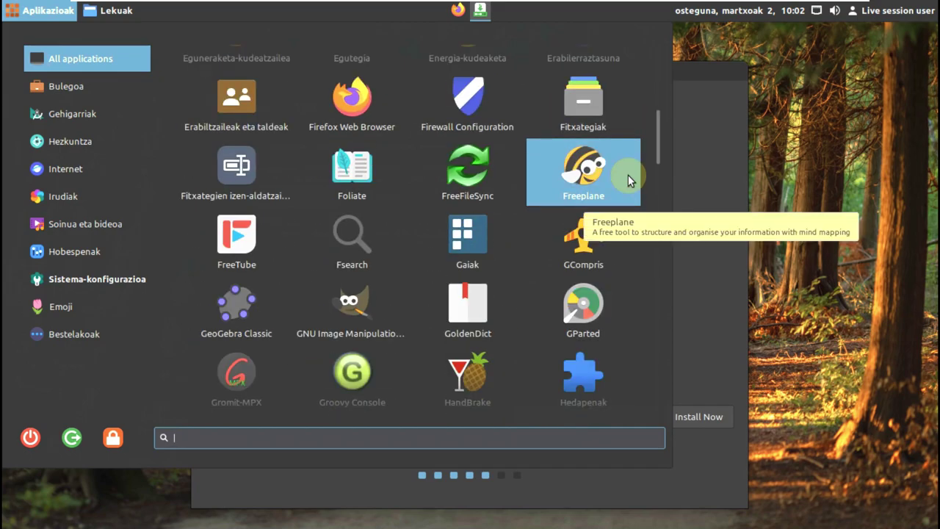
{"action": "scroll", "coordinate": [628, 178], "scroll_direction": "down", "scroll_amount": 2}
{"action": "scroll", "coordinate": [626, 177], "scroll_direction": "down", "scroll_amount": 4}
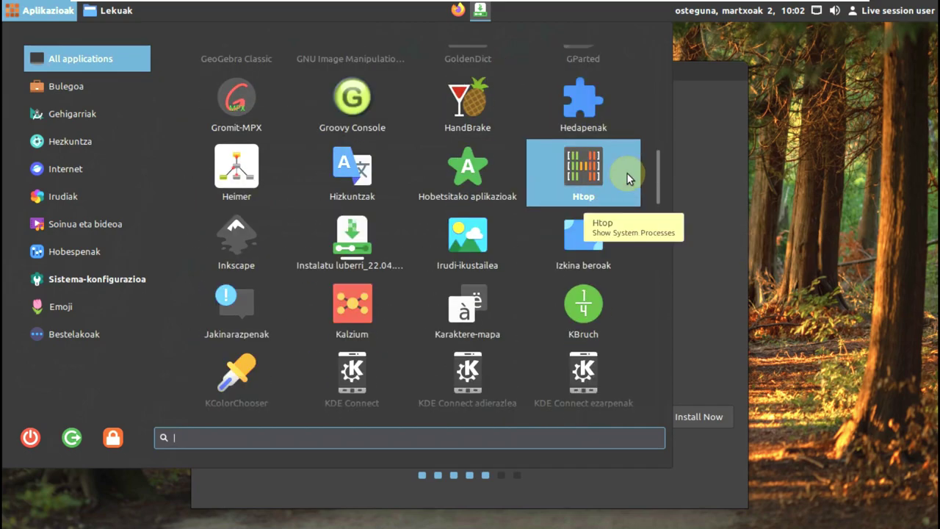
{"action": "scroll", "coordinate": [627, 170], "scroll_direction": "down", "scroll_amount": 5}
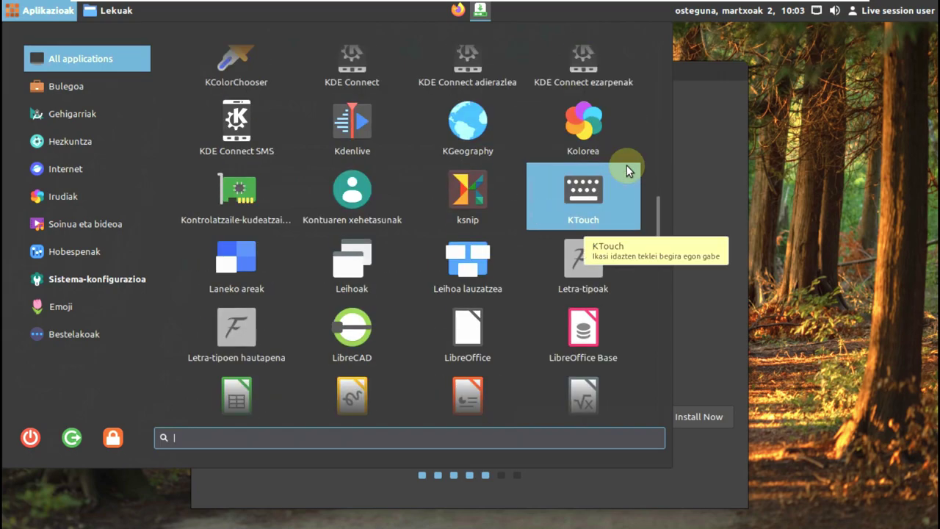
{"action": "scroll", "coordinate": [626, 167], "scroll_direction": "down", "scroll_amount": 5}
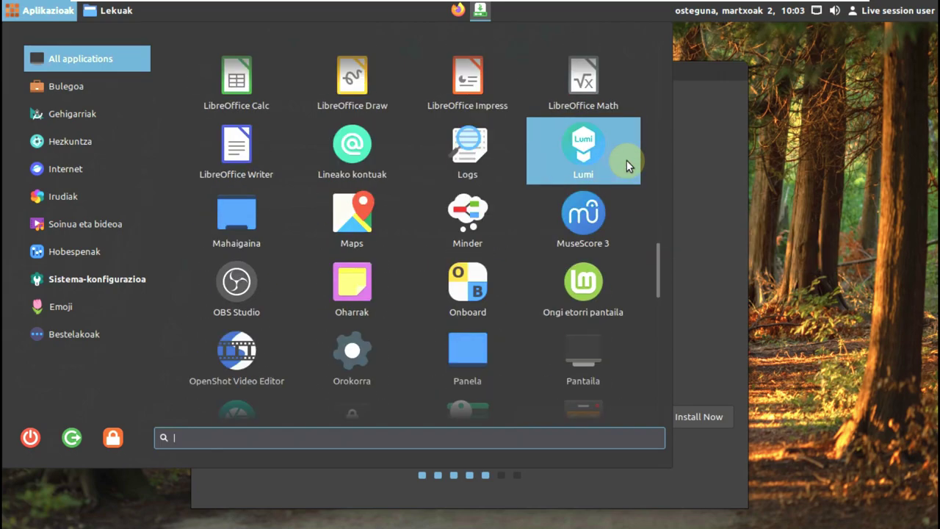
{"action": "scroll", "coordinate": [627, 166], "scroll_direction": "down", "scroll_amount": 4}
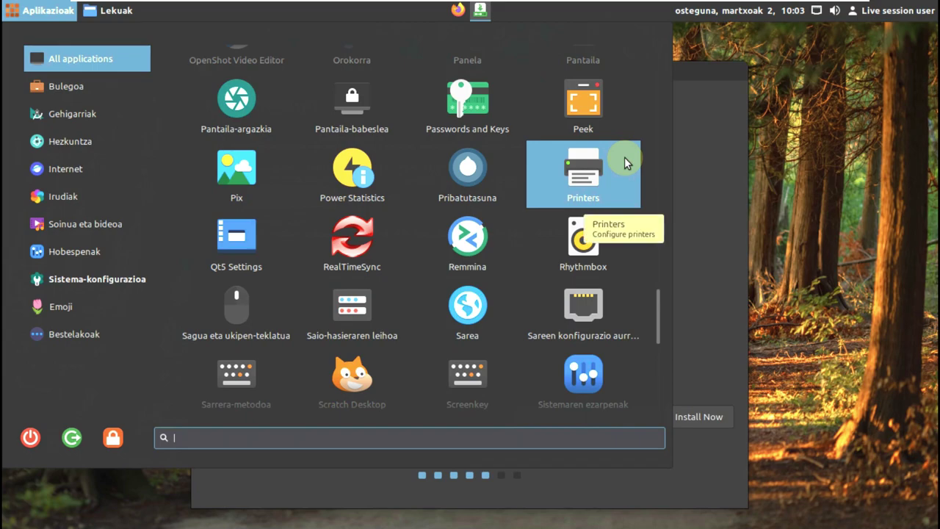
{"action": "scroll", "coordinate": [625, 161], "scroll_direction": "down", "scroll_amount": 4}
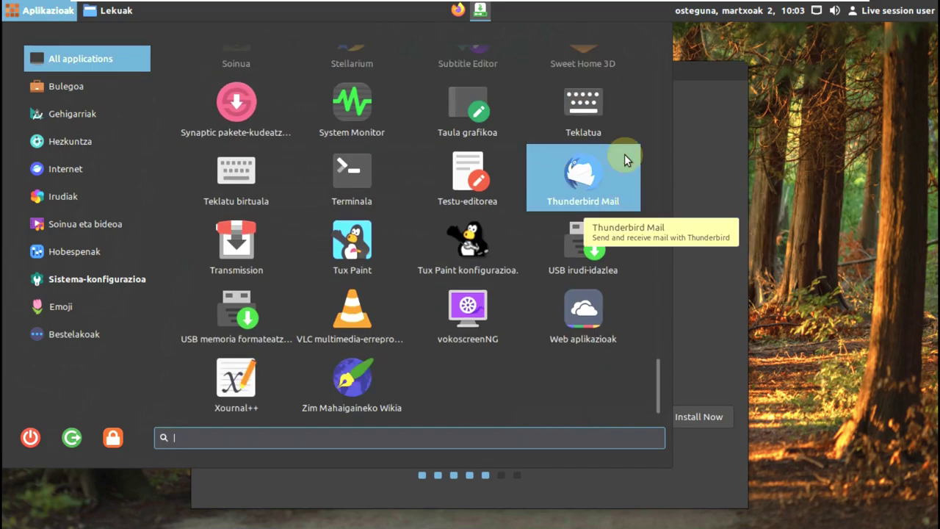
{"action": "scroll", "coordinate": [474, 191], "scroll_direction": "up", "scroll_amount": 1}
{"action": "left_click", "coordinate": [237, 191]}
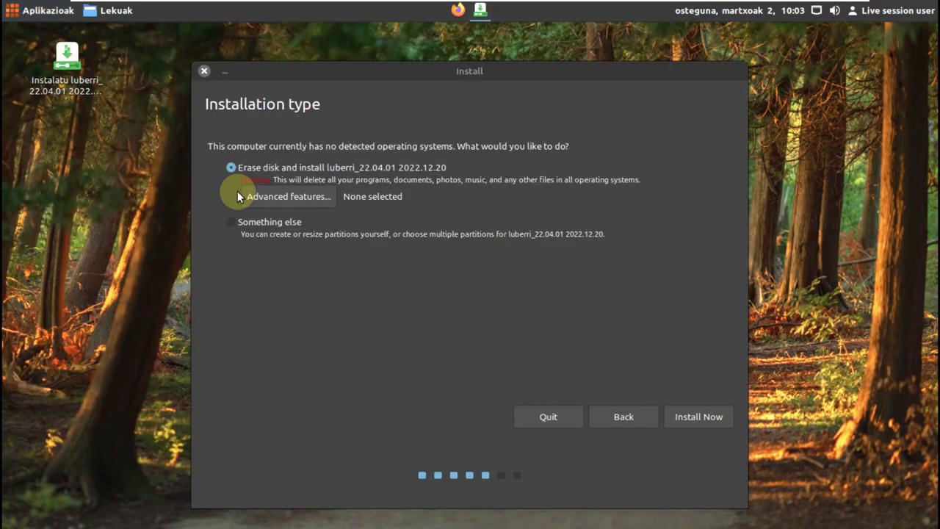
Quit the Luberri installer at the installation type page and confirm leaving it.
{"action": "left_click", "coordinate": [635, 126]}
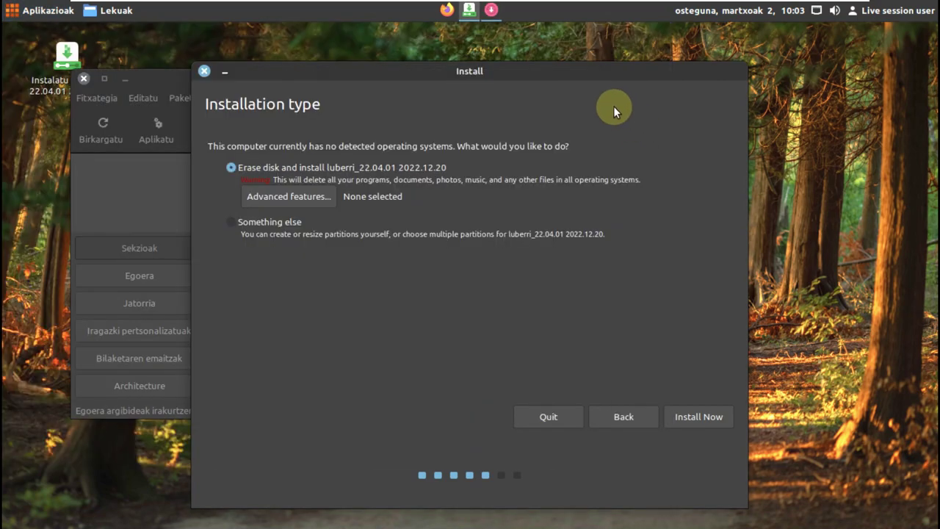
{"action": "left_click", "coordinate": [204, 71]}
{"action": "left_click", "coordinate": [570, 301]}
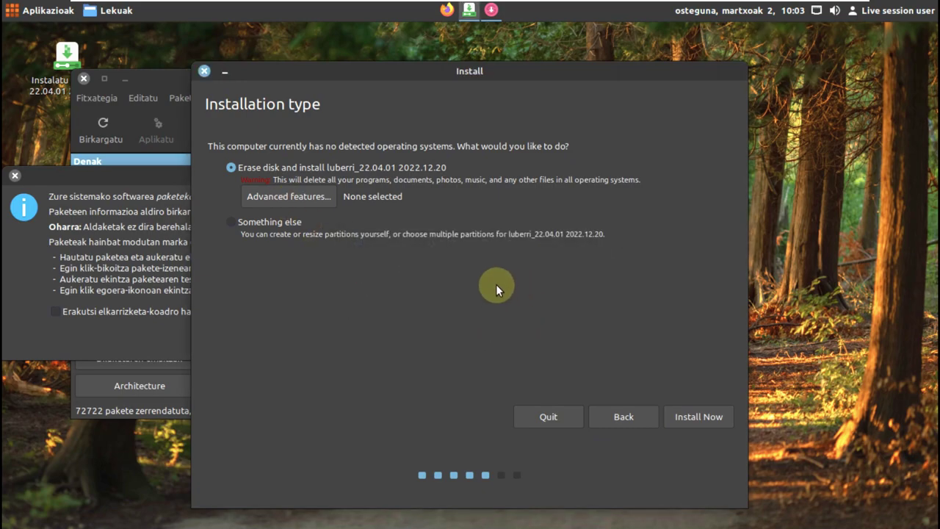
Dismiss Synaptic's introduction message, view its About information and close it.
{"action": "left_click", "coordinate": [661, 336]}
{"action": "left_click", "coordinate": [283, 97]}
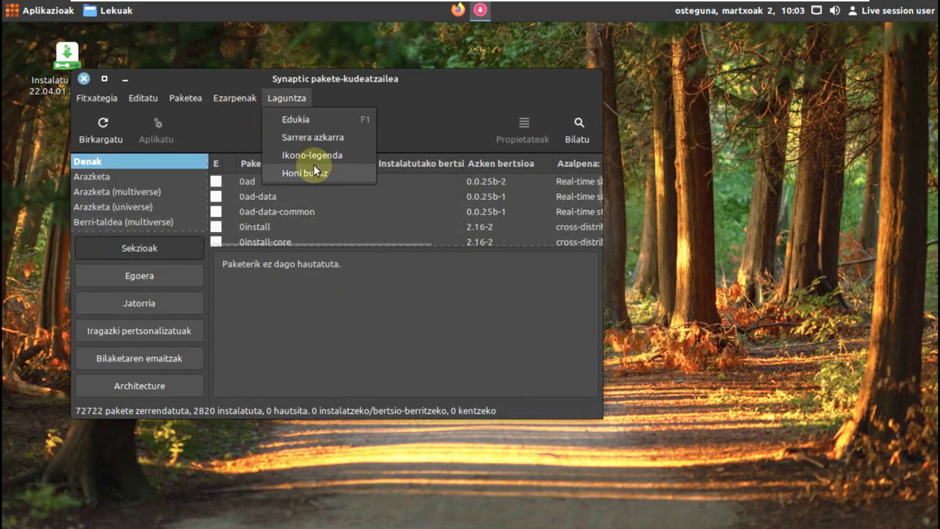
{"action": "left_click", "coordinate": [315, 172]}
{"action": "left_click", "coordinate": [496, 359]}
Maximize Synaptic with an enlarged package list, browse the available packages and close the program.
{"action": "left_click", "coordinate": [105, 79]}
{"action": "left_click_drag", "start_coordinate": [505, 262], "coordinate": [544, 441]}
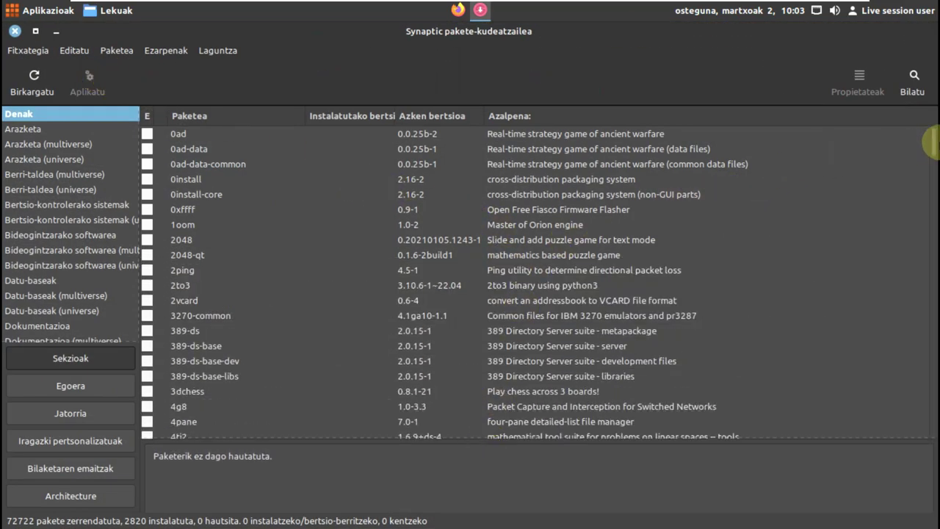
{"action": "left_click_drag", "start_coordinate": [934, 146], "coordinate": [931, 275]}
{"action": "left_click_drag", "start_coordinate": [937, 336], "coordinate": [909, 130]}
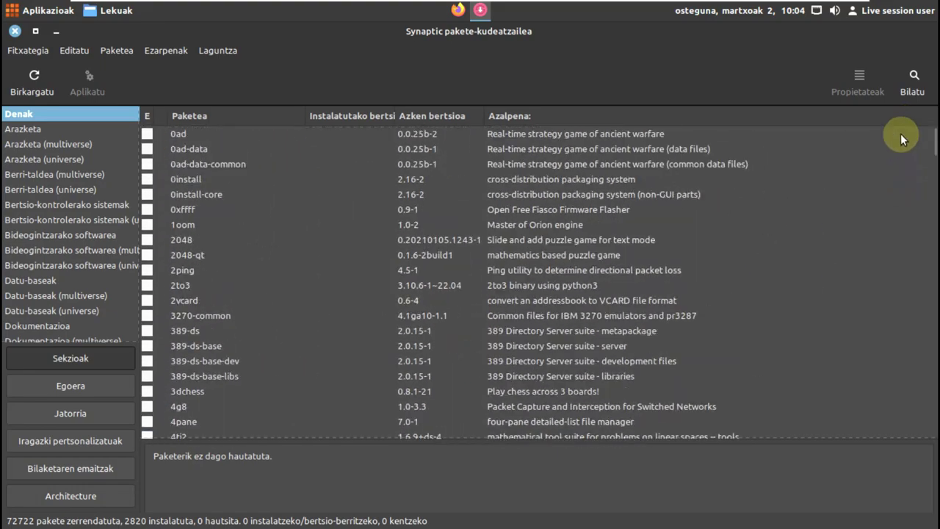
{"action": "left_click", "coordinate": [16, 31]}
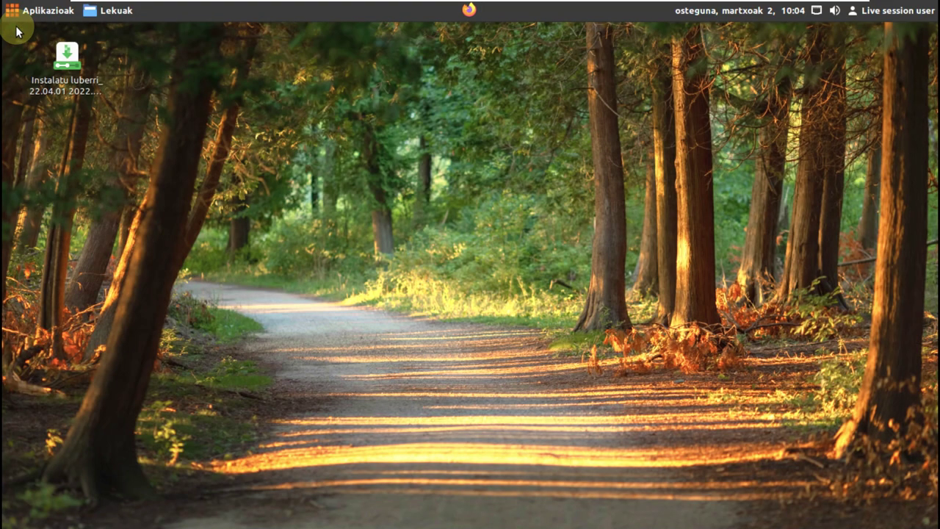
Find the Software Manager (Software-kudeatzailea) among all applications and launch it.
{"action": "left_click", "coordinate": [57, 12]}
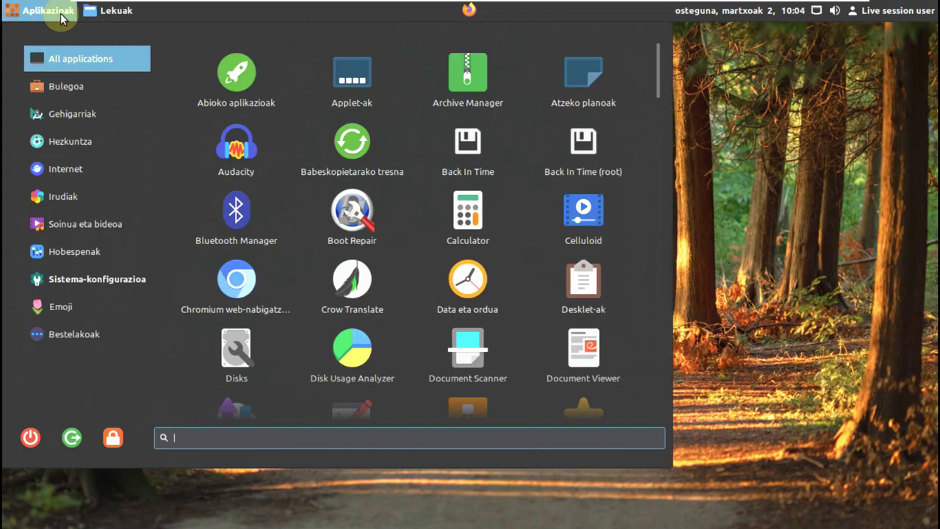
{"action": "scroll", "coordinate": [251, 350], "scroll_direction": "down", "scroll_amount": 7}
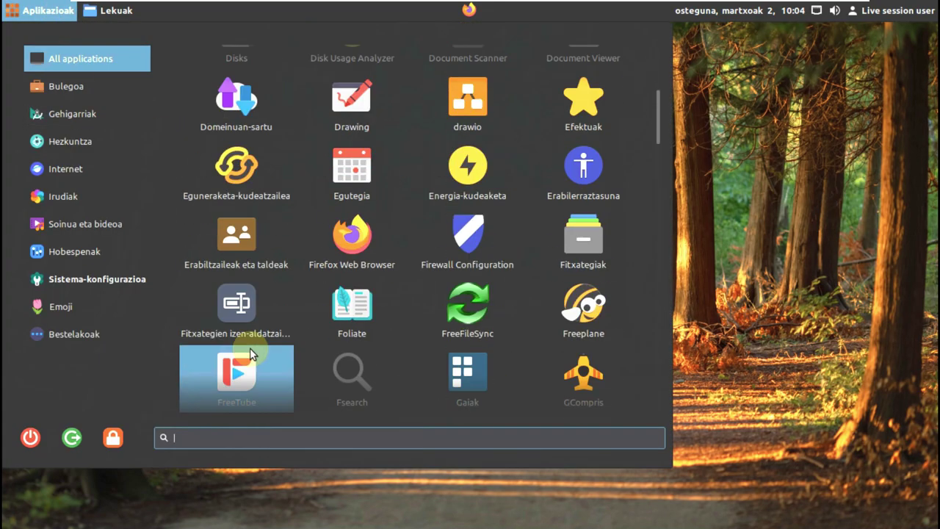
{"action": "scroll", "coordinate": [414, 335], "scroll_direction": "down", "scroll_amount": 9}
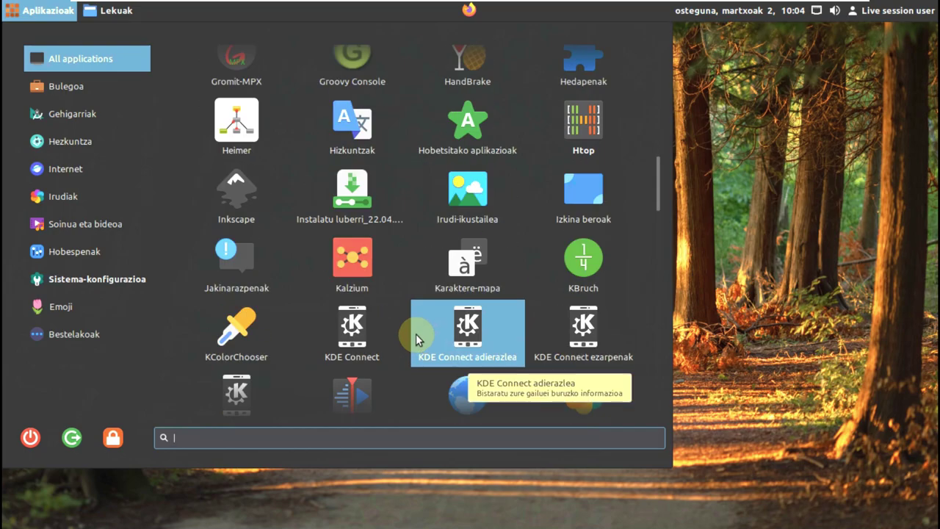
{"action": "scroll", "coordinate": [416, 328], "scroll_direction": "down", "scroll_amount": 11}
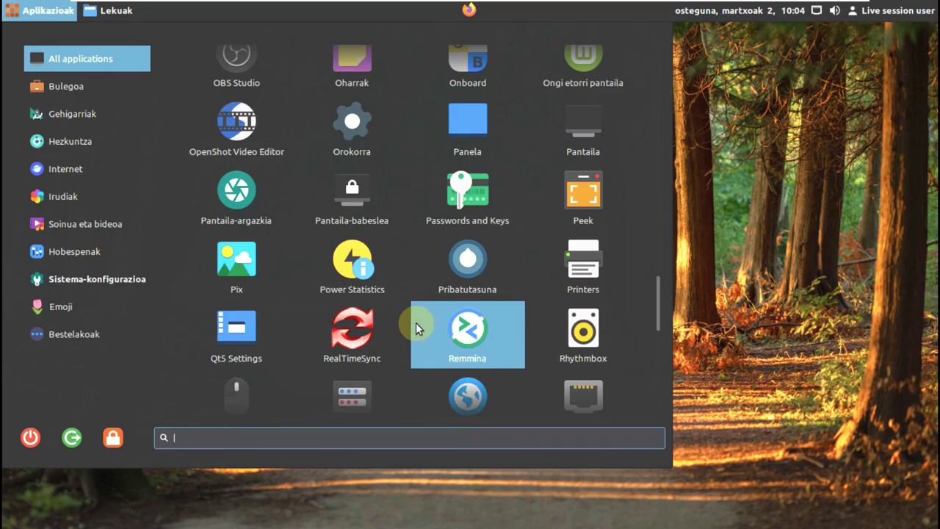
{"action": "scroll", "coordinate": [416, 329], "scroll_direction": "down", "scroll_amount": 1}
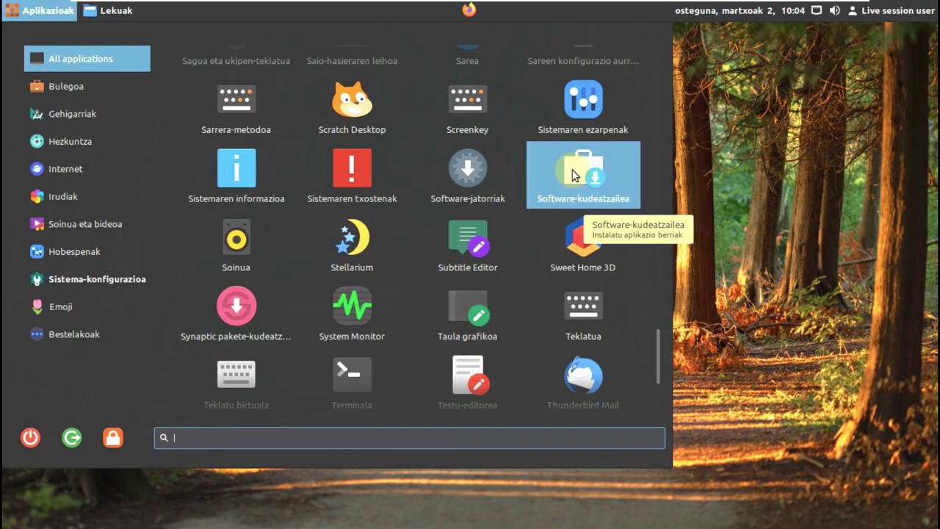
{"action": "left_click", "coordinate": [572, 169]}
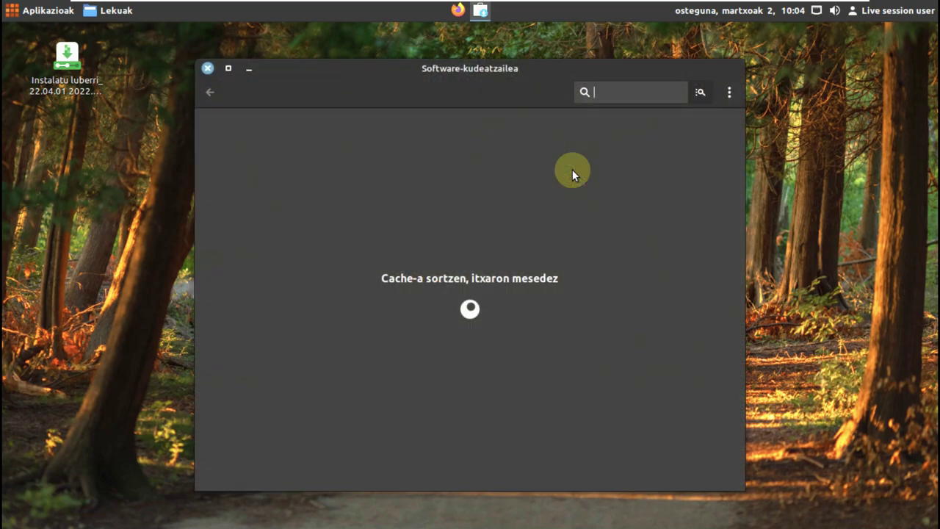
View the Software Manager's About information and close it.
{"action": "left_click", "coordinate": [731, 96]}
{"action": "left_click", "coordinate": [679, 188]}
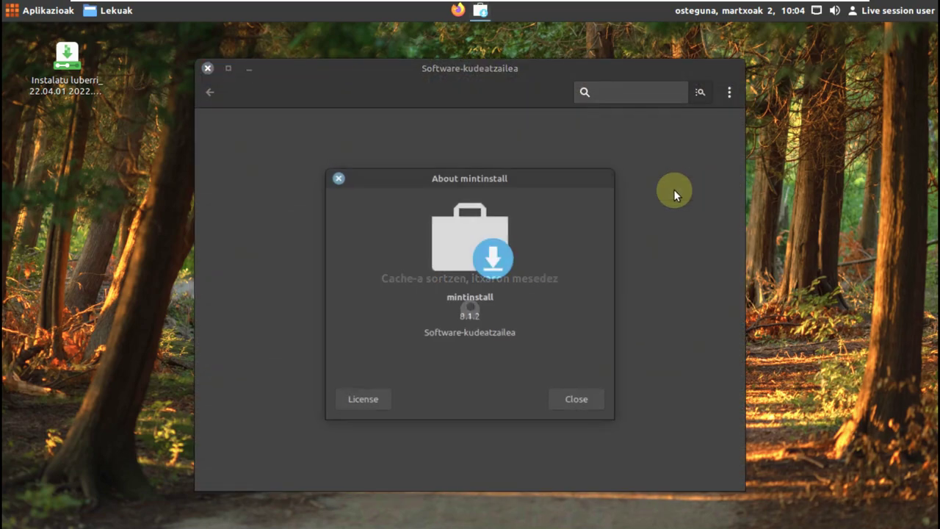
{"action": "left_click", "coordinate": [562, 399]}
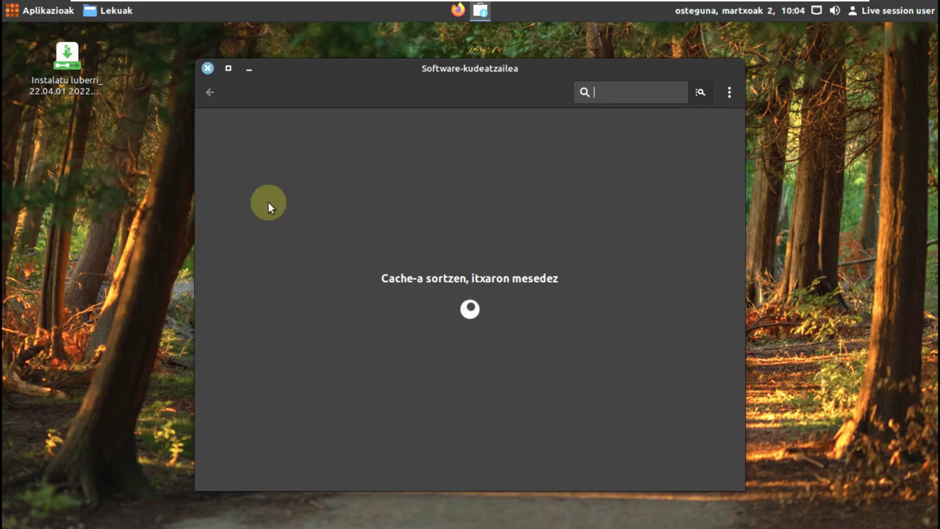
Look through the applications in the Bestelakoak, Emoji, Sistema-konfigurazioa and Hobespenak categories of the application list.
{"action": "left_click", "coordinate": [75, 14]}
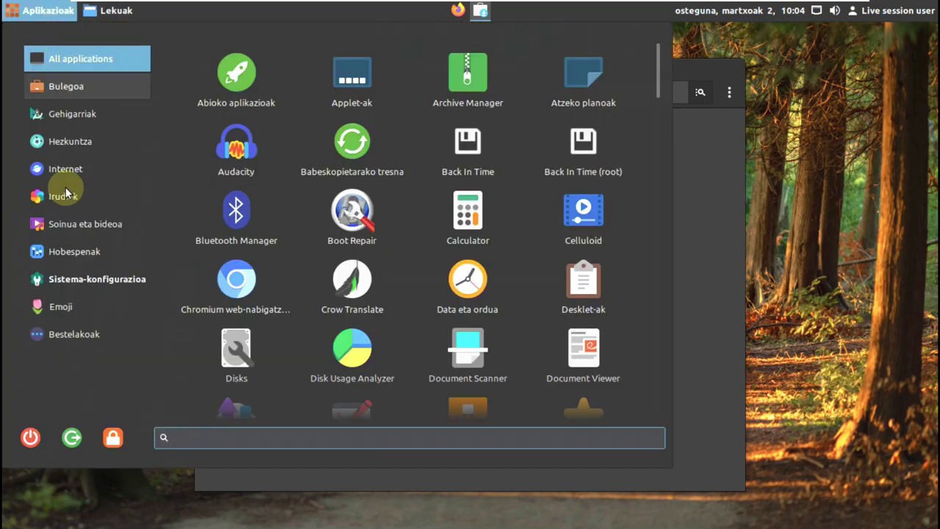
{"action": "left_click", "coordinate": [67, 335]}
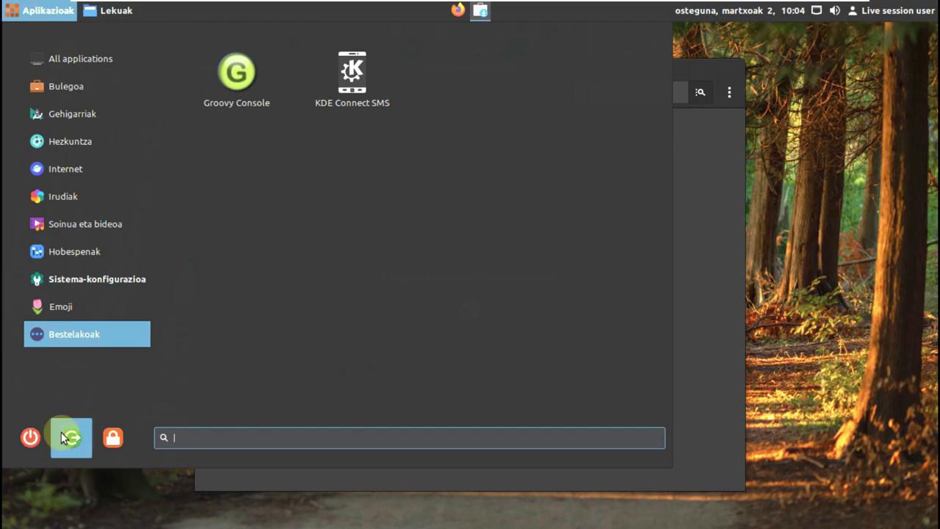
{"action": "left_click", "coordinate": [125, 307]}
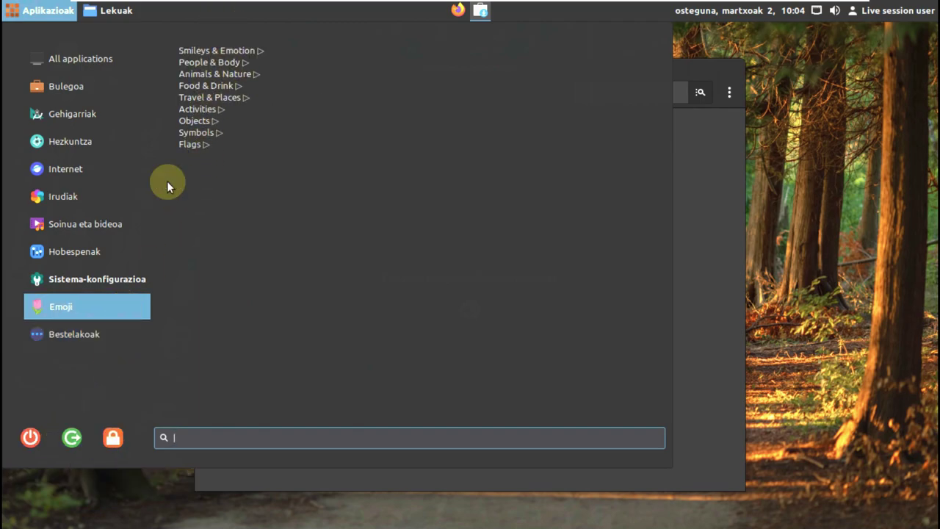
{"action": "left_click", "coordinate": [143, 247]}
{"action": "left_click", "coordinate": [132, 271]}
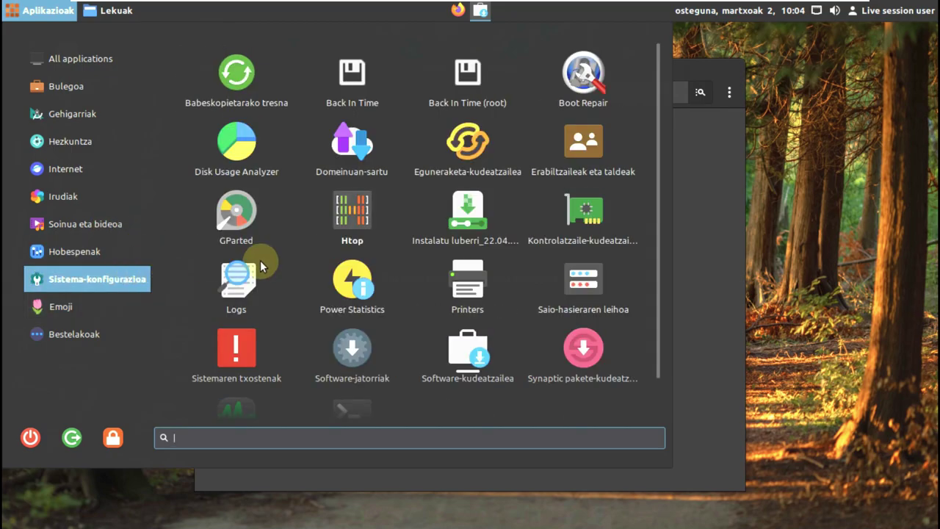
{"action": "scroll", "coordinate": [262, 259], "scroll_direction": "down", "scroll_amount": 1}
{"action": "scroll", "coordinate": [262, 259], "scroll_direction": "up", "scroll_amount": 1}
{"action": "left_click", "coordinate": [51, 252]}
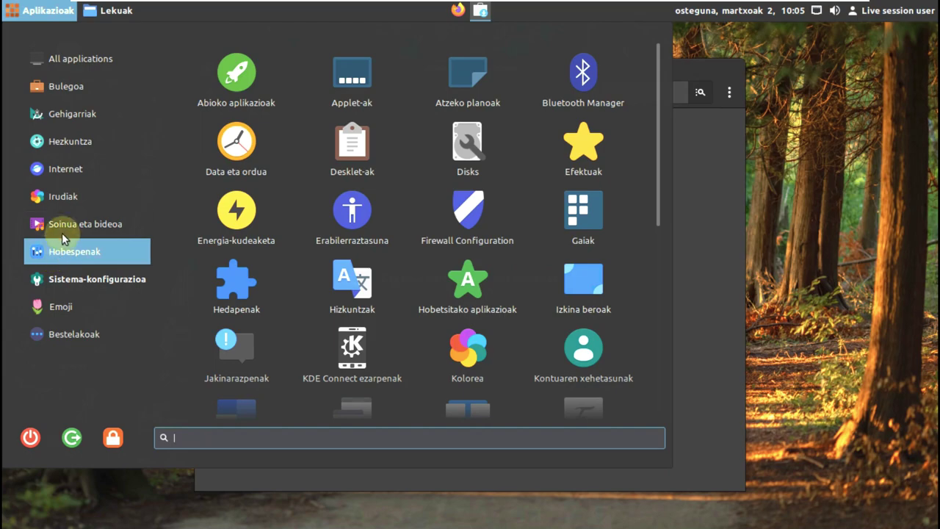
{"action": "scroll", "coordinate": [216, 224], "scroll_direction": "down", "scroll_amount": 5}
{"action": "scroll", "coordinate": [217, 224], "scroll_direction": "up", "scroll_amount": 5}
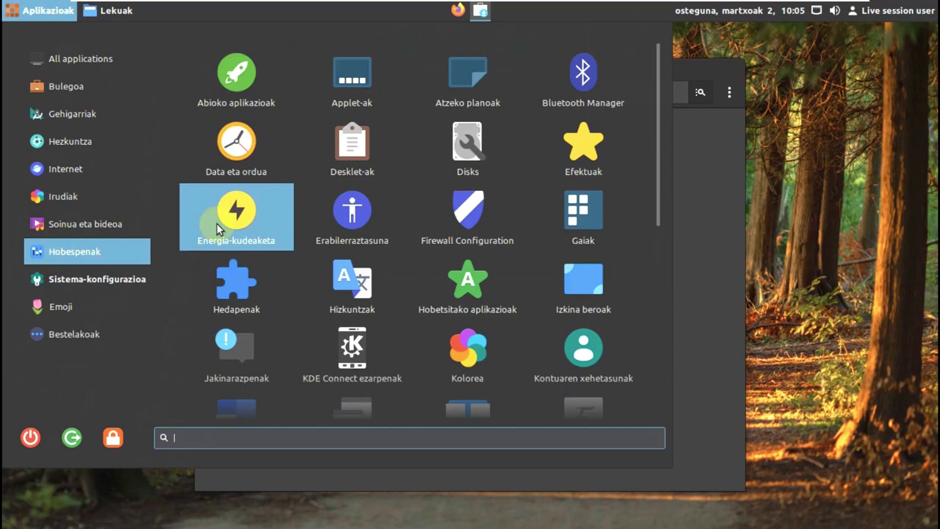
Look through the remaining application categories, from Soinua eta bideoa, Irudiak and Internet to Hezkuntza, Gehigarriak and Bulegoa.
{"action": "left_click", "coordinate": [44, 228]}
{"action": "left_click", "coordinate": [60, 200]}
{"action": "left_click", "coordinate": [66, 169]}
{"action": "left_click", "coordinate": [73, 143]}
{"action": "left_click", "coordinate": [79, 115]}
{"action": "left_click", "coordinate": [80, 93]}
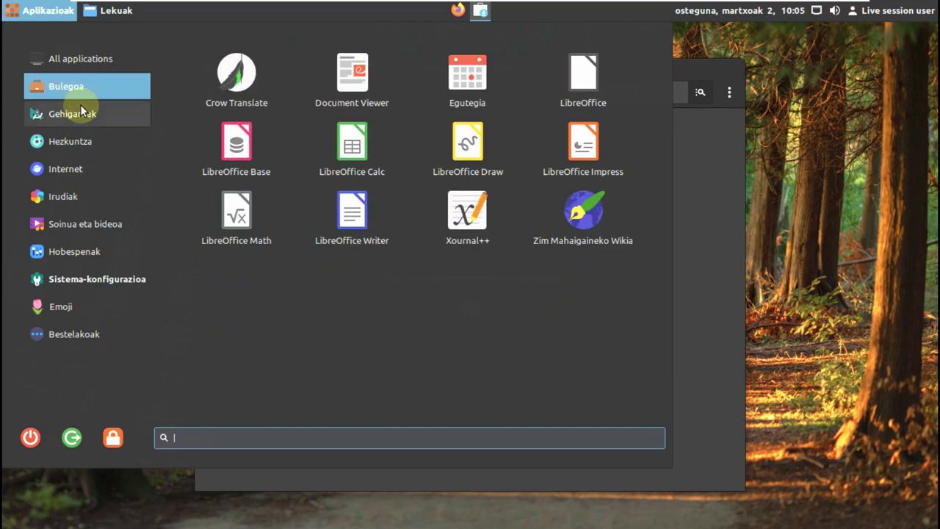
{"action": "left_click", "coordinate": [81, 107]}
{"action": "left_click", "coordinate": [135, 85]}
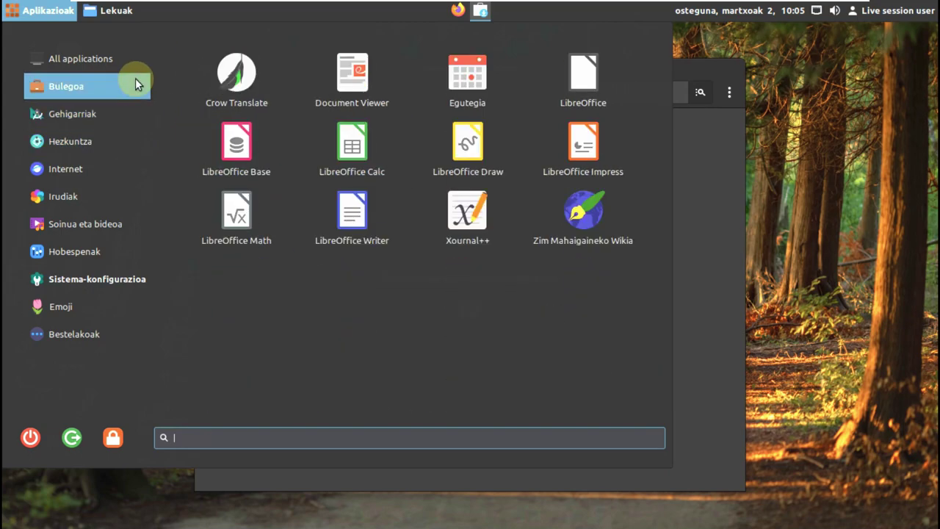
Leave the application list and close the Software Manager.
{"action": "left_click", "coordinate": [771, 318]}
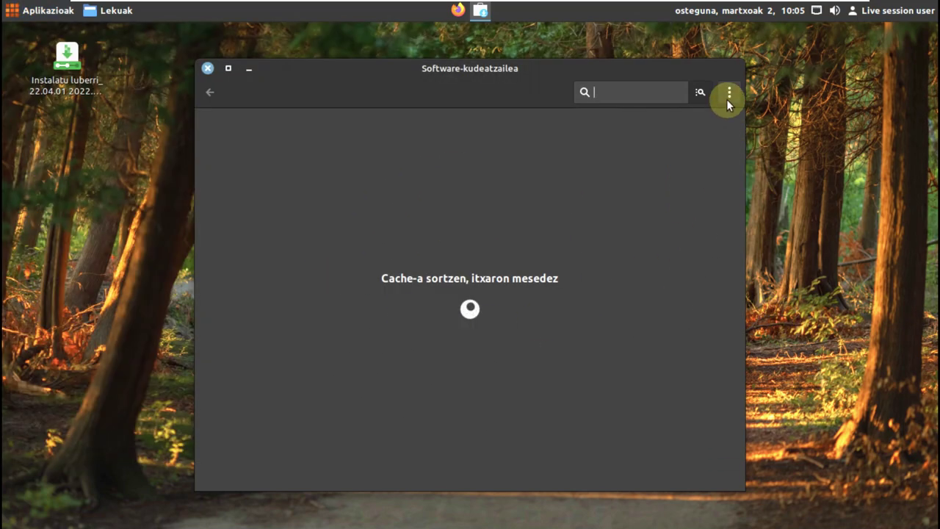
{"action": "left_click", "coordinate": [207, 68]}
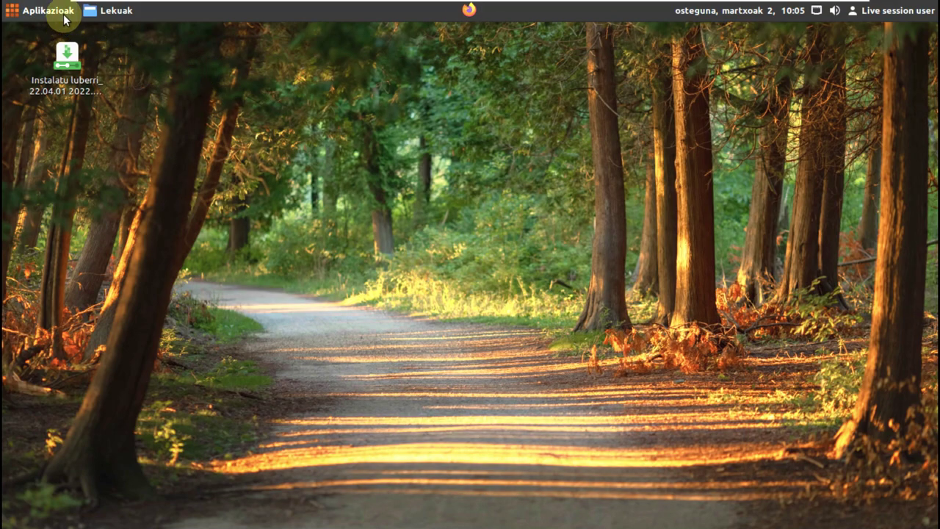
Launch System Monitor from the Sistema-konfigurazioa applications and view its CPU, memory and network resource graphs.
{"action": "left_click", "coordinate": [65, 16]}
{"action": "left_click", "coordinate": [105, 346]}
{"action": "left_click", "coordinate": [111, 307]}
{"action": "left_click", "coordinate": [117, 281]}
{"action": "scroll", "coordinate": [272, 280], "scroll_direction": "down", "scroll_amount": 1}
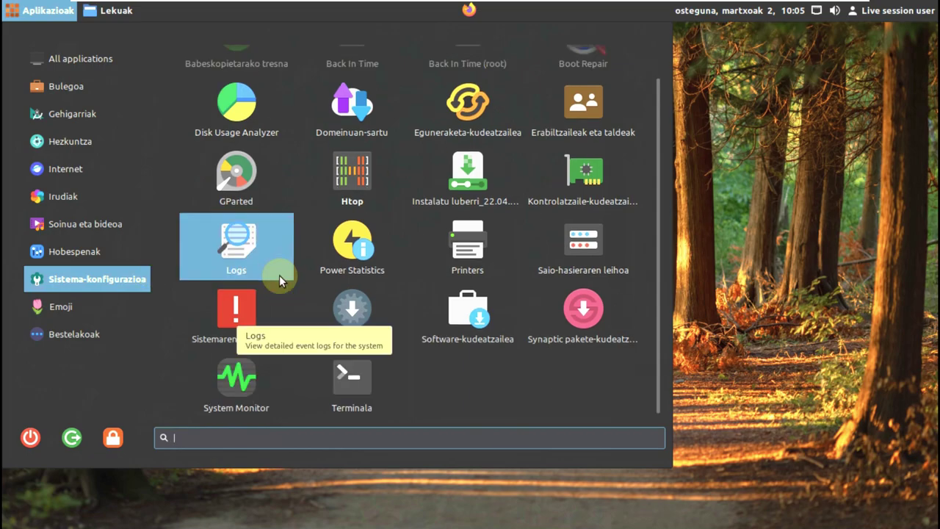
{"action": "left_click", "coordinate": [228, 373]}
{"action": "left_click", "coordinate": [450, 37]}
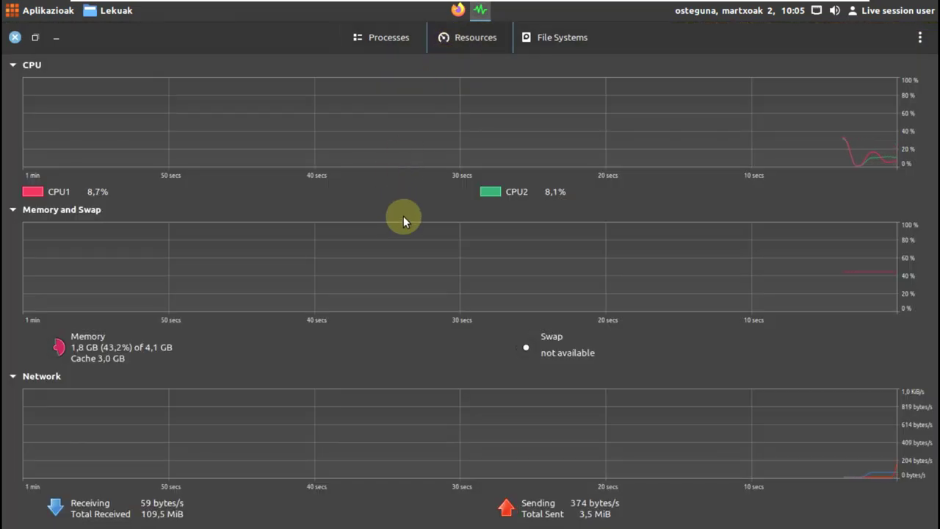
Look through the list of running processes in System Monitor and close the program.
{"action": "left_click", "coordinate": [370, 45]}
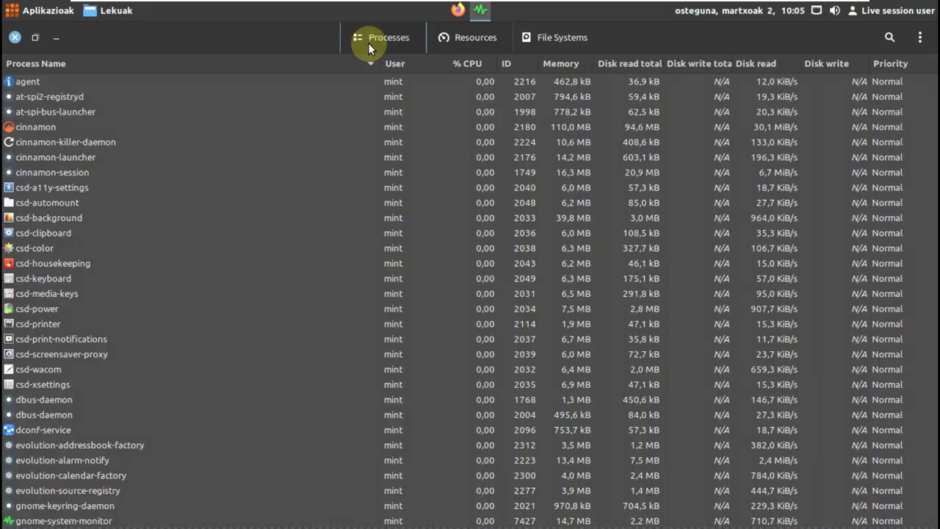
{"action": "scroll", "coordinate": [379, 394], "scroll_direction": "down", "scroll_amount": 10}
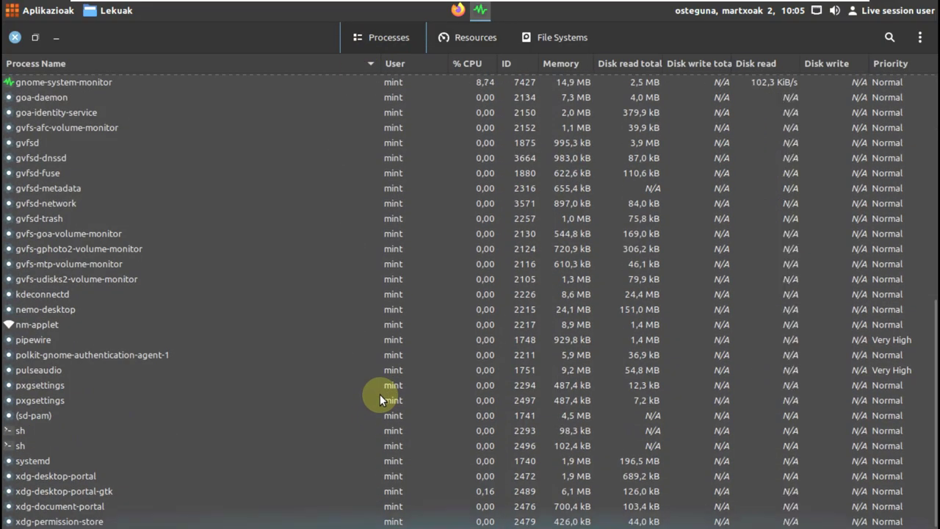
{"action": "left_click", "coordinate": [15, 37]}
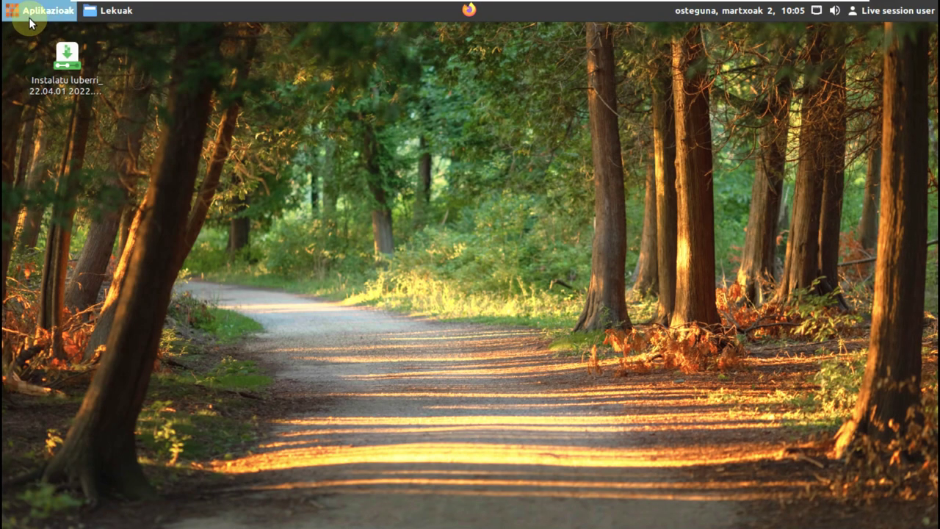
Shut down the live session, confirming with Itzali.
{"action": "left_click", "coordinate": [29, 16]}
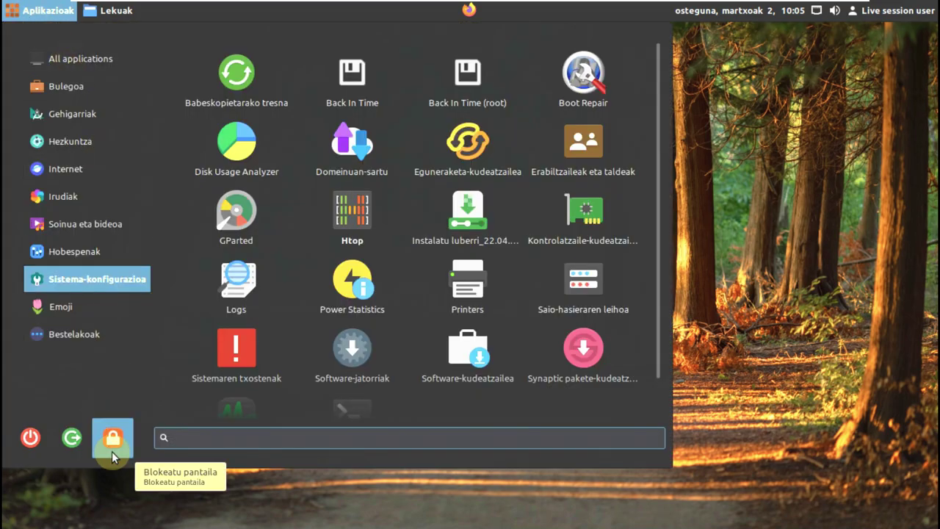
{"action": "left_click", "coordinate": [32, 436]}
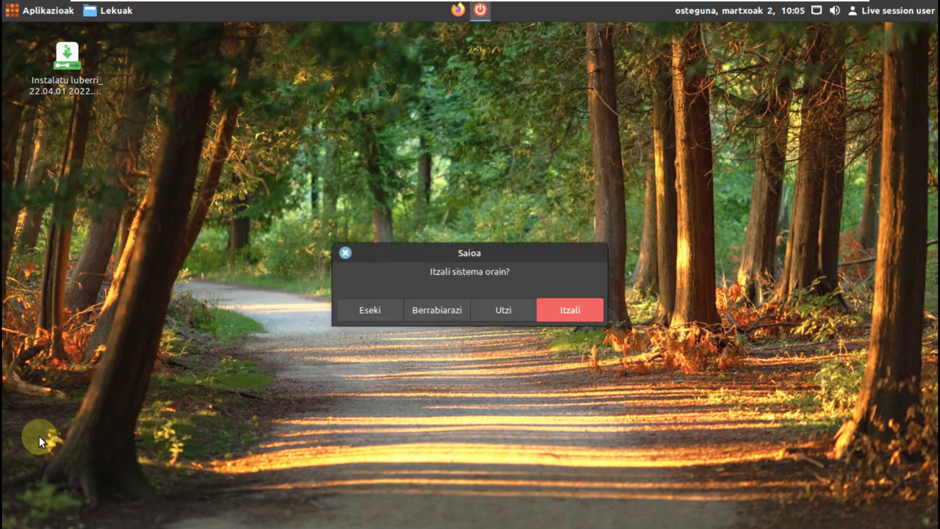
{"action": "left_click", "coordinate": [537, 309]}
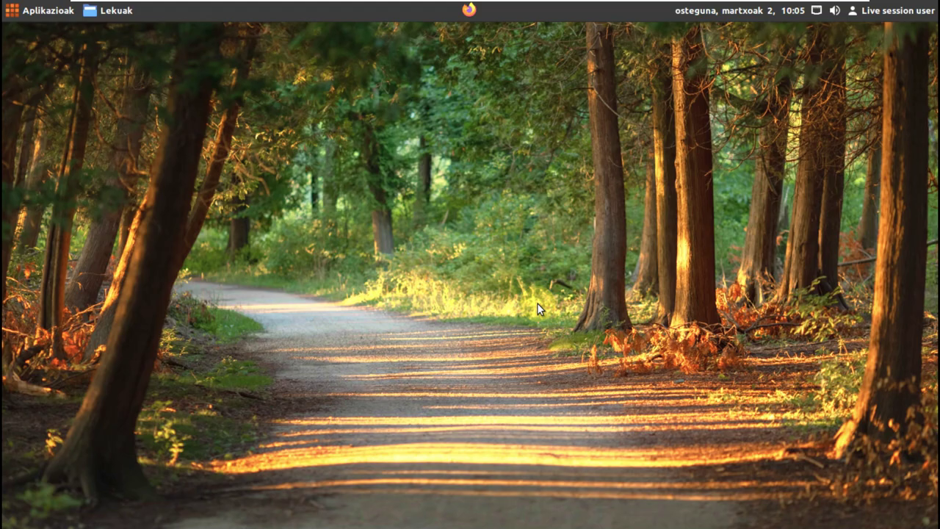